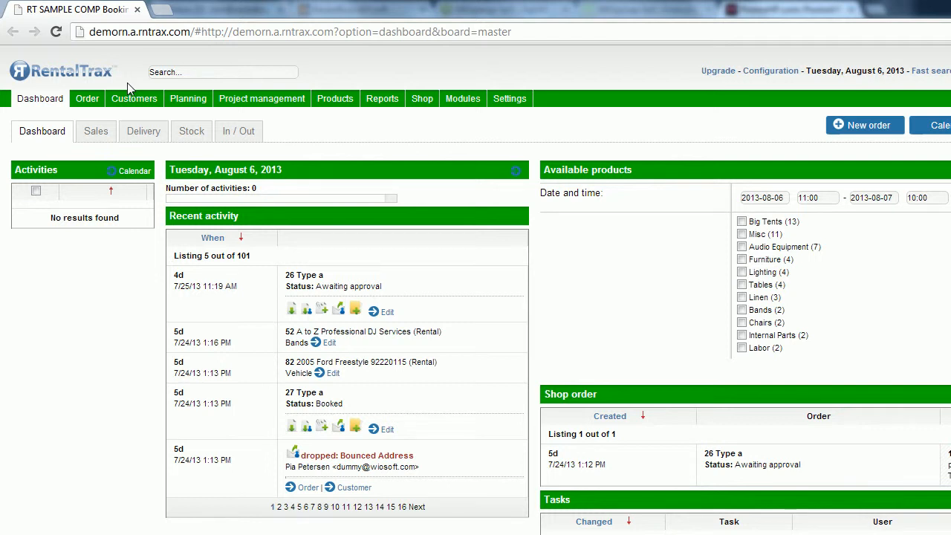
Step: Open the order layout settings and select order type "Type a" with the Customer layout type
{"action": "mouse_move", "coordinate": [518, 98]}
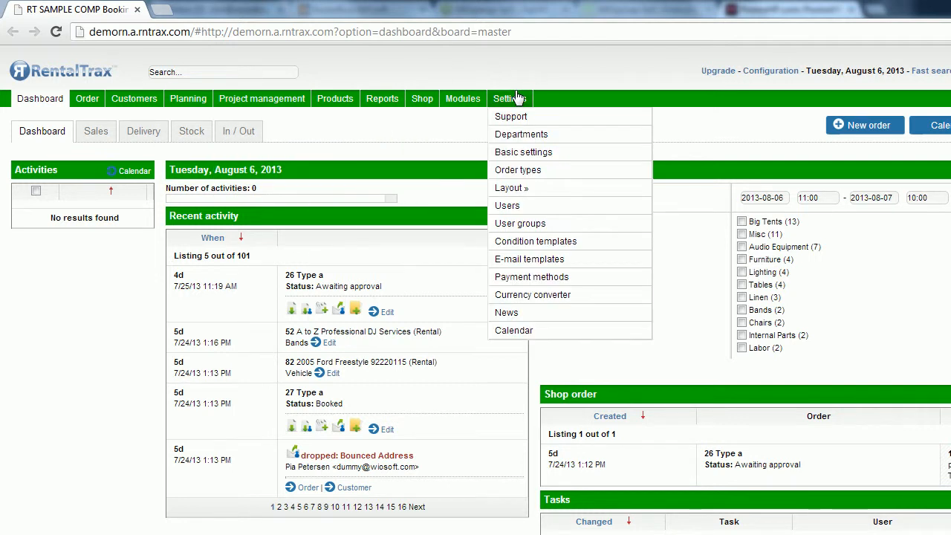
{"action": "mouse_move", "coordinate": [517, 188]}
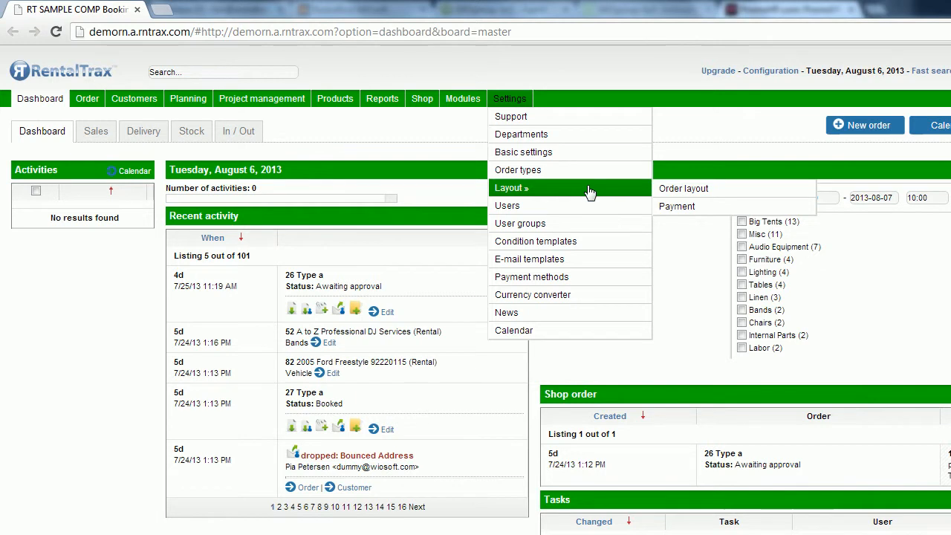
{"action": "left_click", "coordinate": [675, 193]}
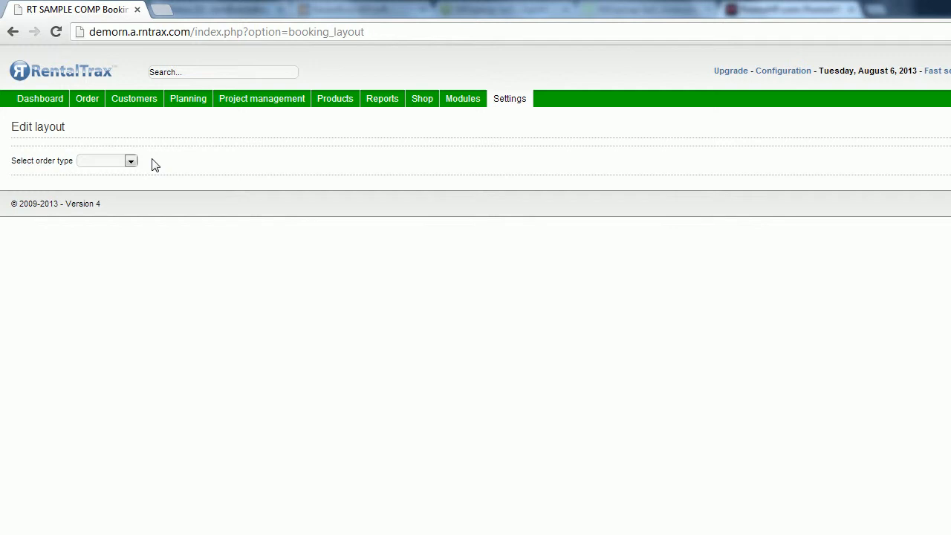
{"action": "left_click", "coordinate": [131, 162]}
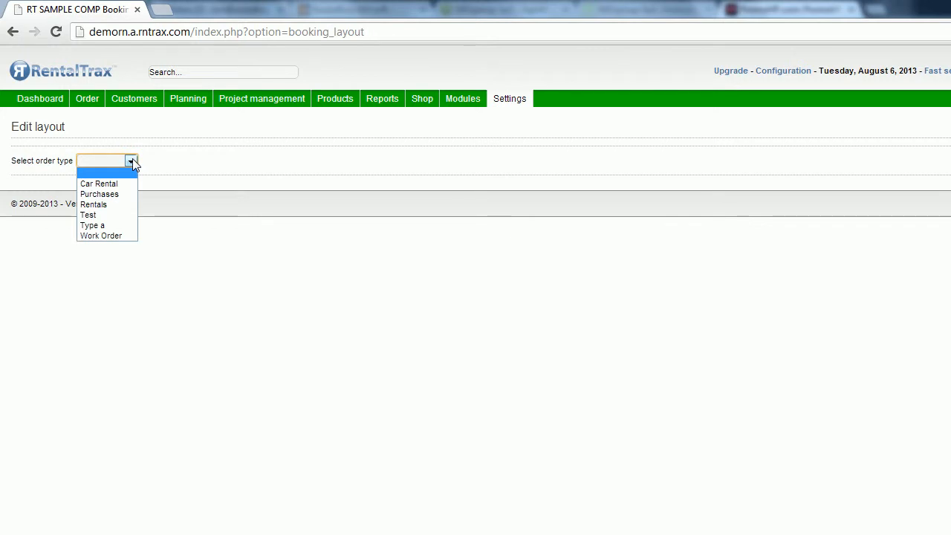
{"action": "left_click", "coordinate": [115, 225]}
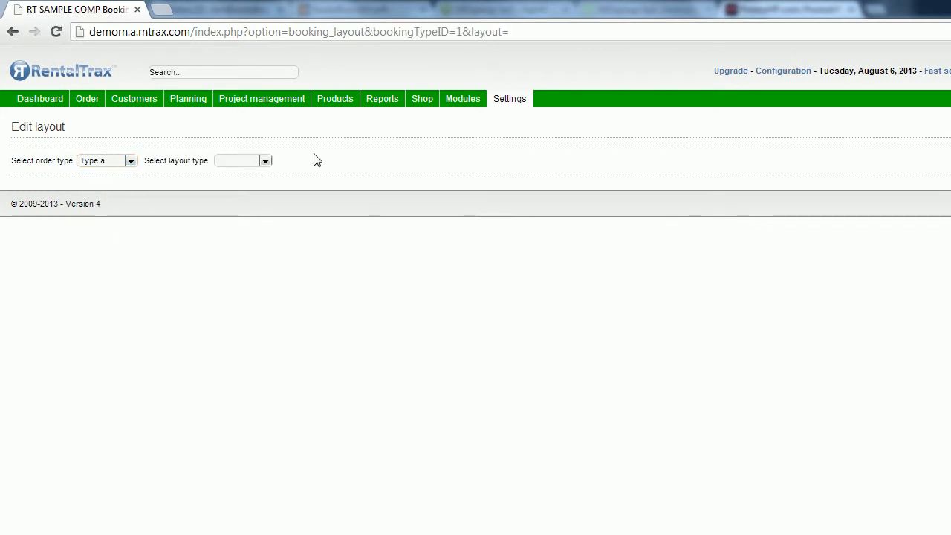
{"action": "left_click", "coordinate": [266, 162]}
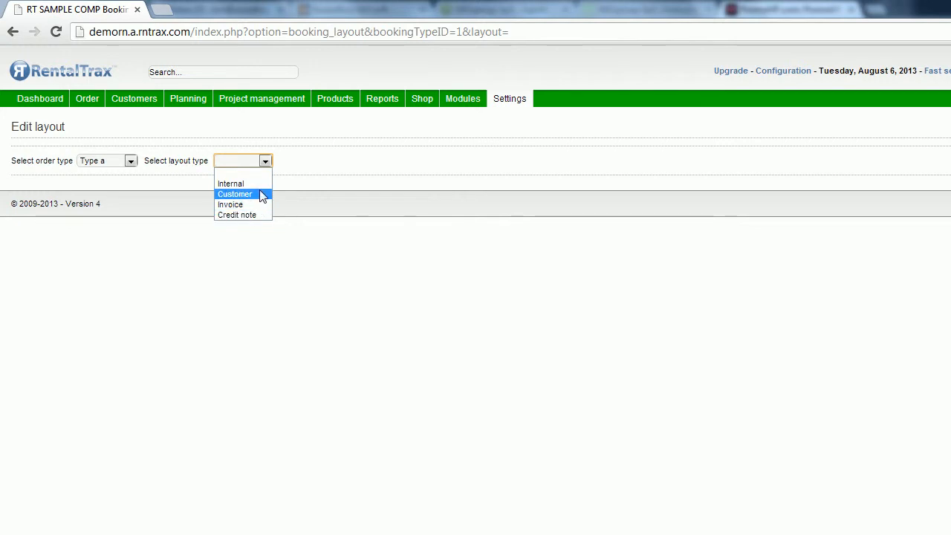
{"action": "left_click", "coordinate": [263, 197]}
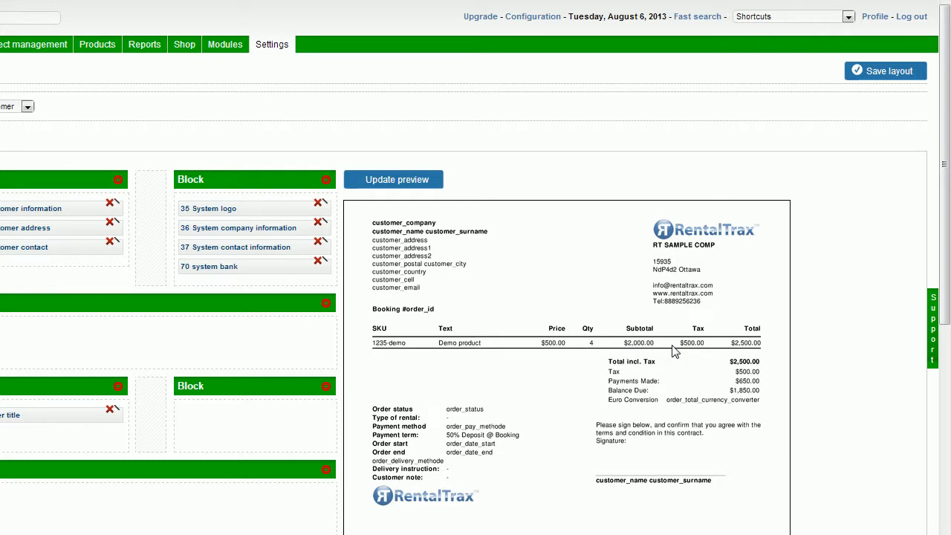
Step: Move the "system bank" field from its block into the fields not in use
{"action": "scroll", "coordinate": [695, 350], "scroll_direction": "down", "scroll_amount": 1}
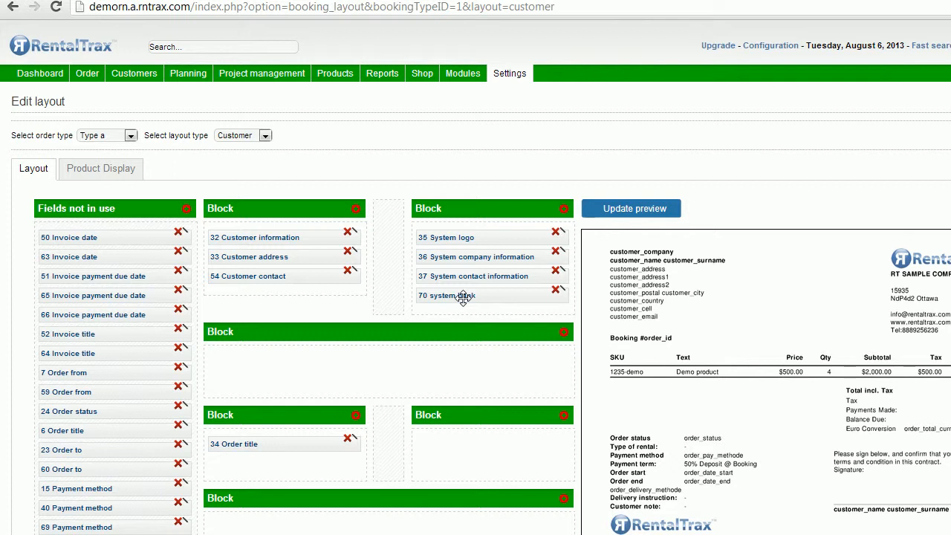
{"action": "left_click_drag", "start_coordinate": [463, 295], "coordinate": [87, 326]}
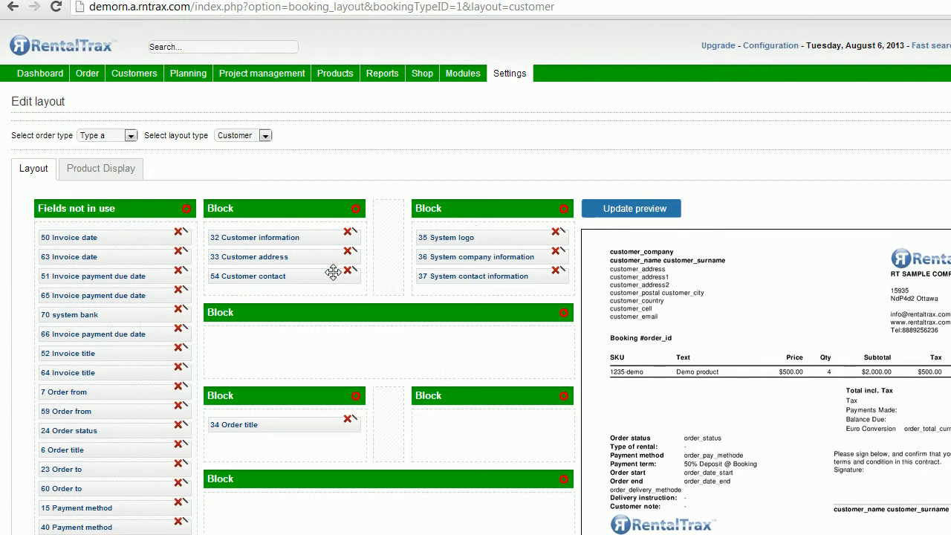
Step: Move the Customer contact and Customer address fields into the empty full-width block above Order title and update the preview
{"action": "left_click_drag", "start_coordinate": [302, 274], "coordinate": [301, 348]}
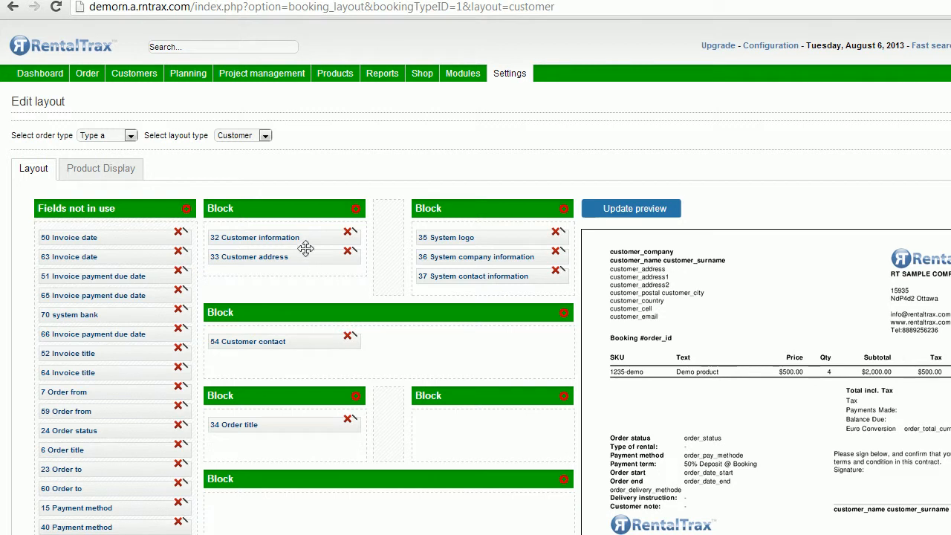
{"action": "left_click_drag", "start_coordinate": [303, 257], "coordinate": [300, 342]}
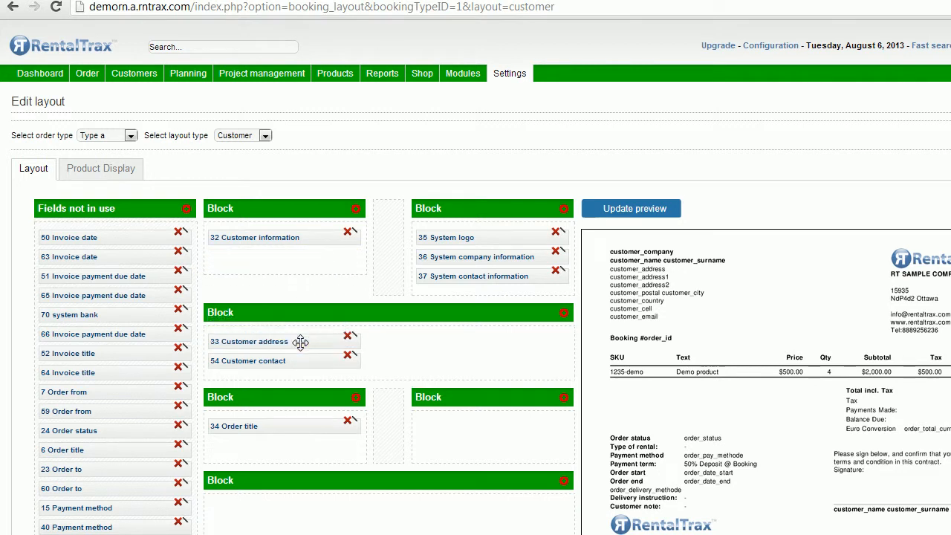
{"action": "left_click", "coordinate": [610, 210]}
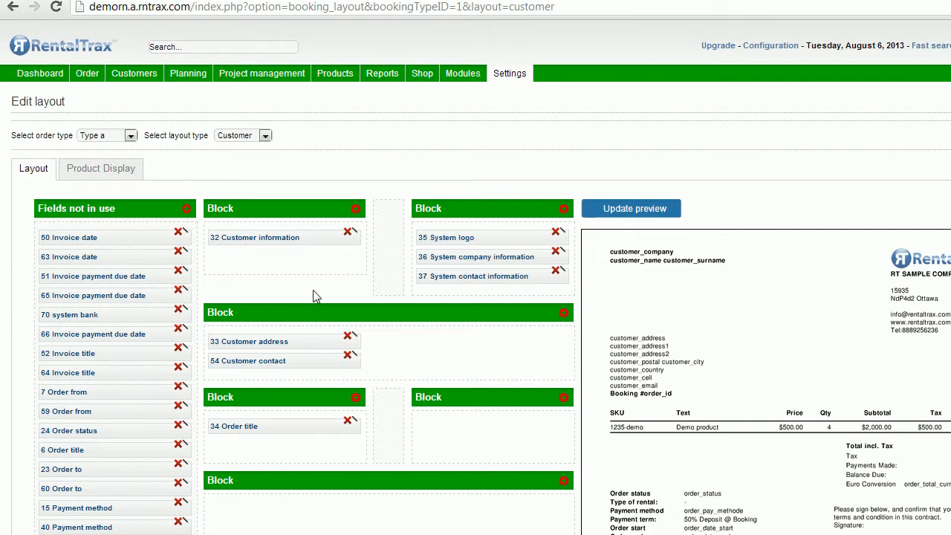
Step: Return the Customer address and Customer contact fields to the first block, below Customer information
{"action": "left_click_drag", "start_coordinate": [305, 341], "coordinate": [301, 246]}
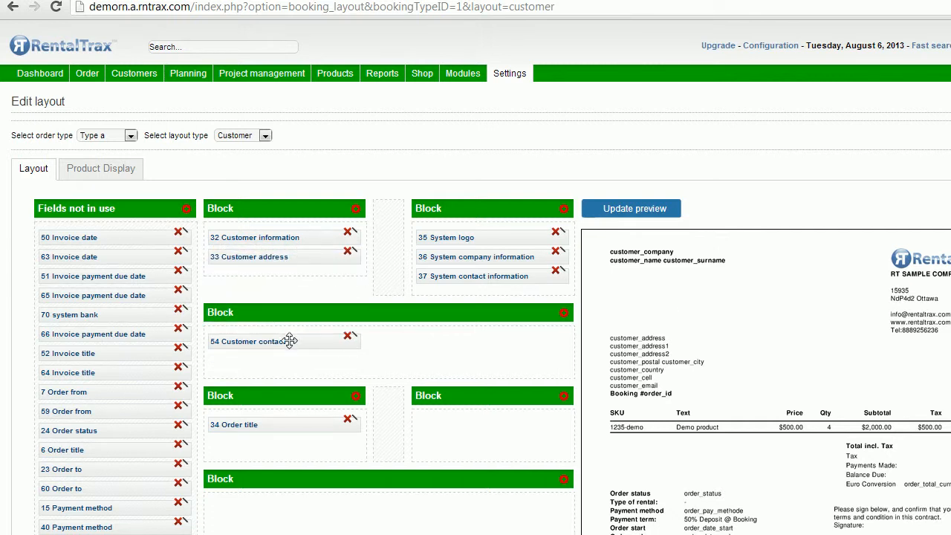
{"action": "left_click_drag", "start_coordinate": [290, 339], "coordinate": [297, 266]}
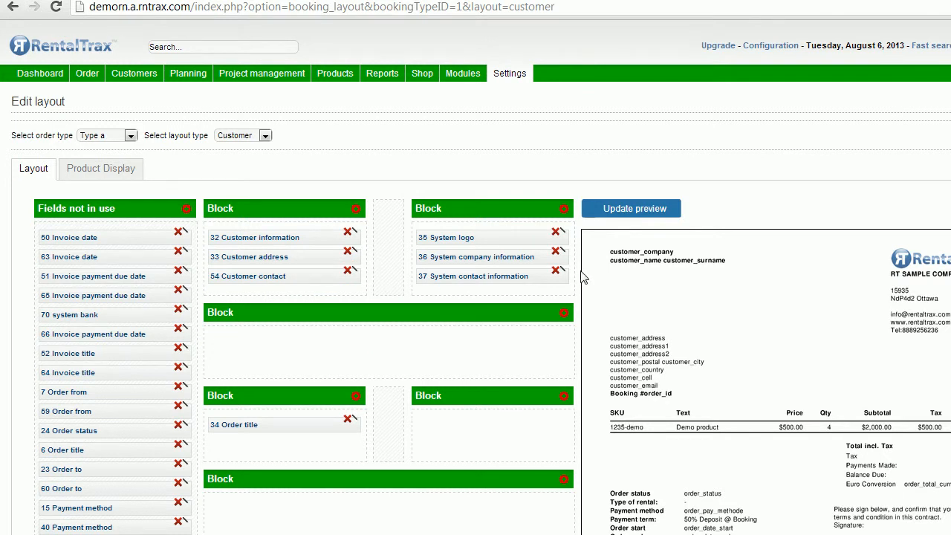
Step: Set the standard value of the "Payment term:" field to "10% Deposit On Booking" and save it
{"action": "scroll", "coordinate": [583, 277], "scroll_direction": "down", "scroll_amount": 5}
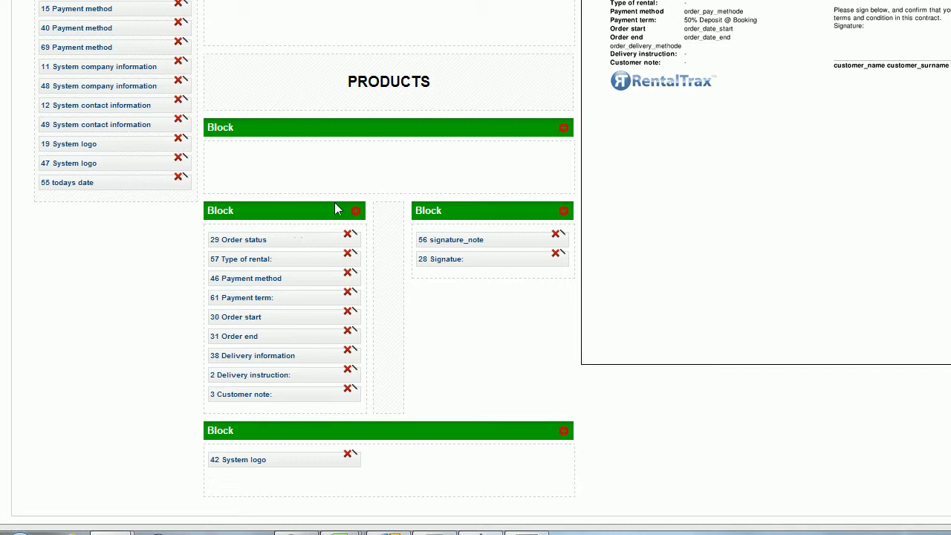
{"action": "scroll", "coordinate": [444, 233], "scroll_direction": "down", "scroll_amount": 1}
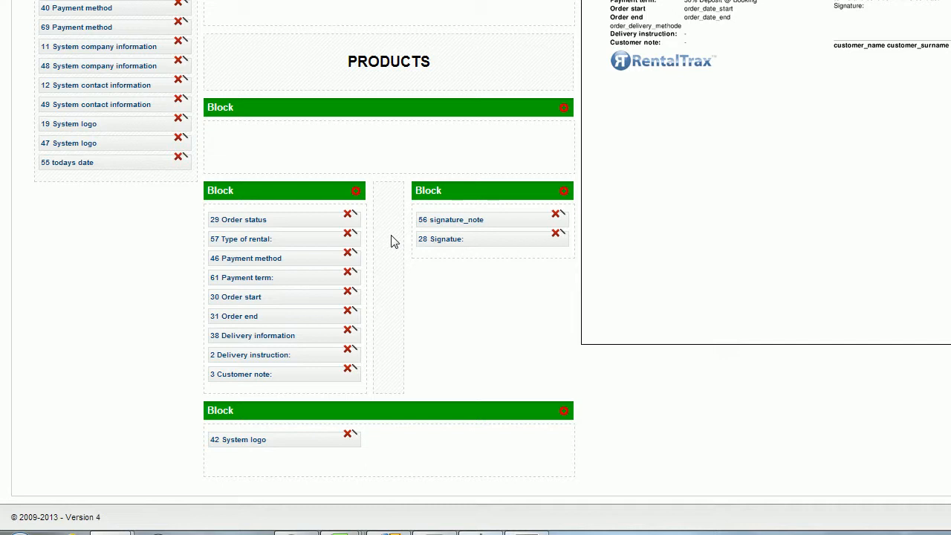
{"action": "left_click", "coordinate": [353, 275]}
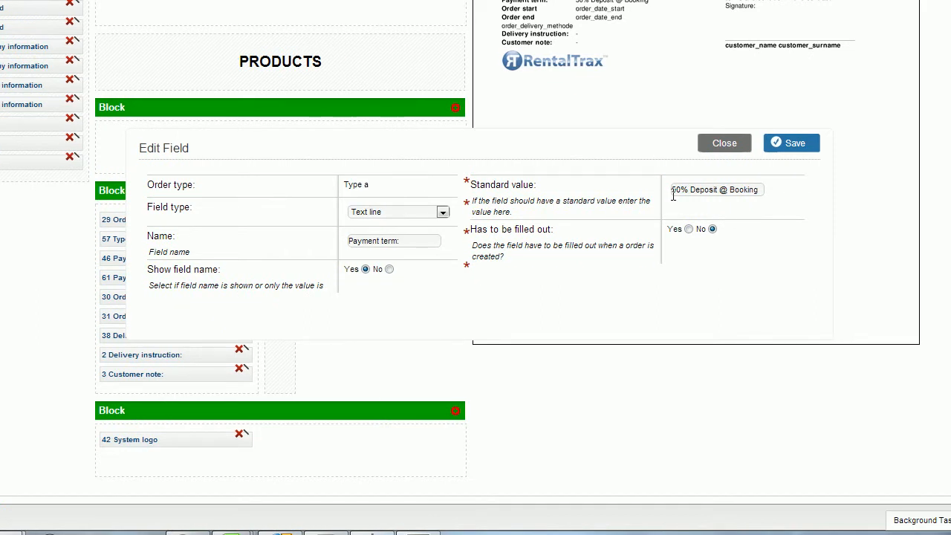
{"action": "left_click_drag", "start_coordinate": [673, 194], "coordinate": [766, 191]}
{"action": "type", "text": "10% Deps"}
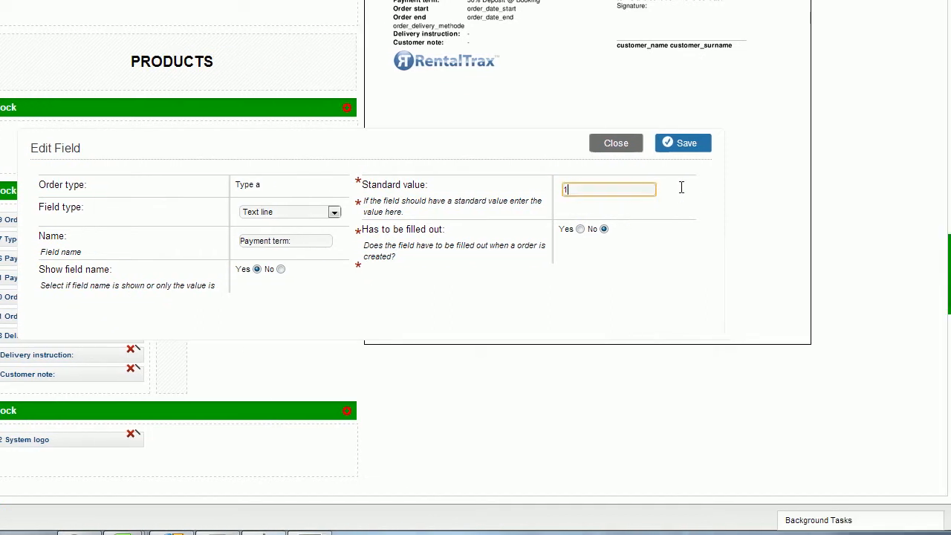
{"action": "key", "text": "BackSpace"}
{"action": "key", "text": "BackSpace"}
{"action": "type", "text": "posit On Booking"}
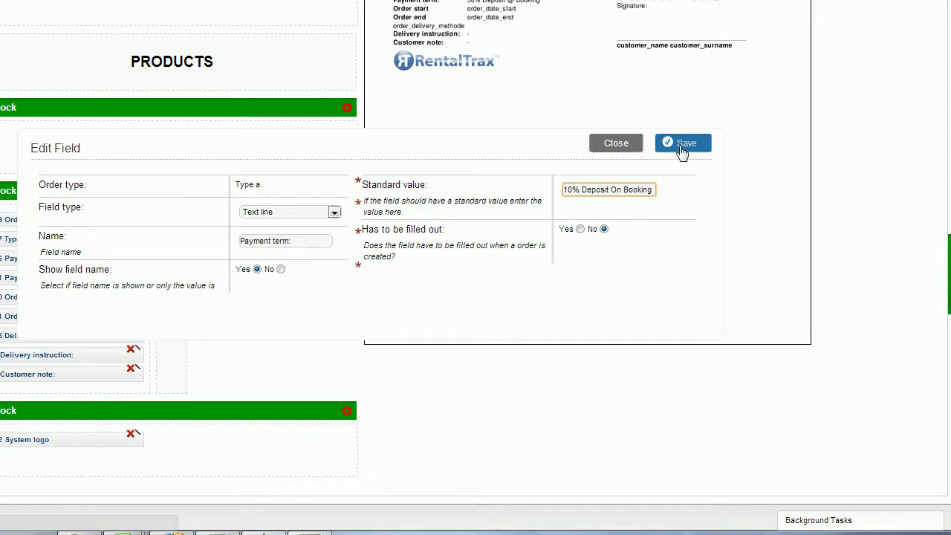
{"action": "left_click", "coordinate": [680, 148]}
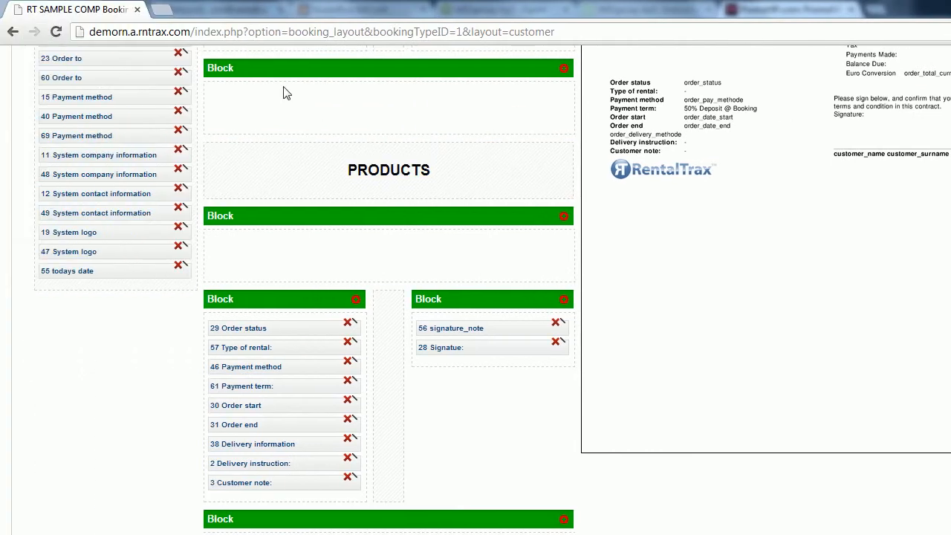
Step: Start a new field in the empty full-width block above Order title, with type "Permanent defined text" and name "Order Type Title"
{"action": "scroll", "coordinate": [286, 93], "scroll_direction": "up", "scroll_amount": 1}
{"action": "scroll", "coordinate": [286, 93], "scroll_direction": "up", "scroll_amount": 3}
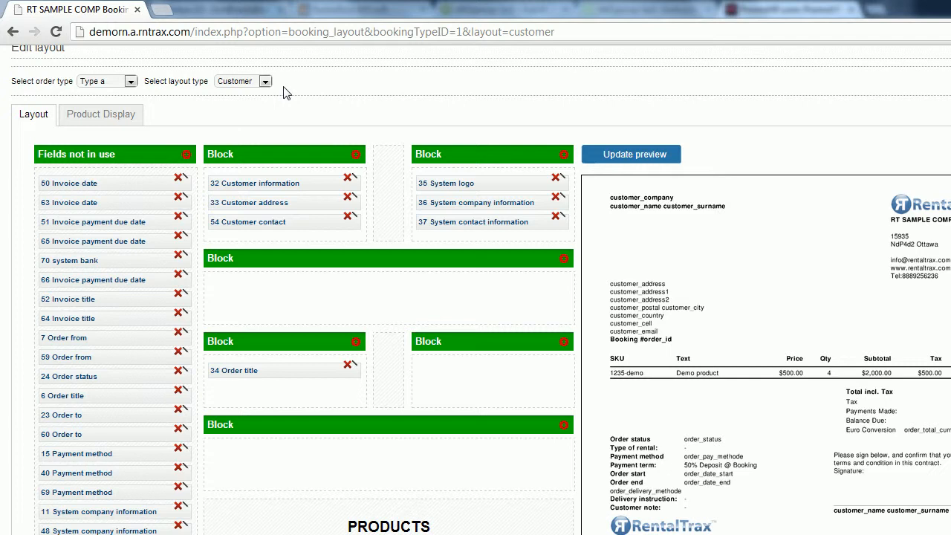
{"action": "left_click", "coordinate": [564, 260]}
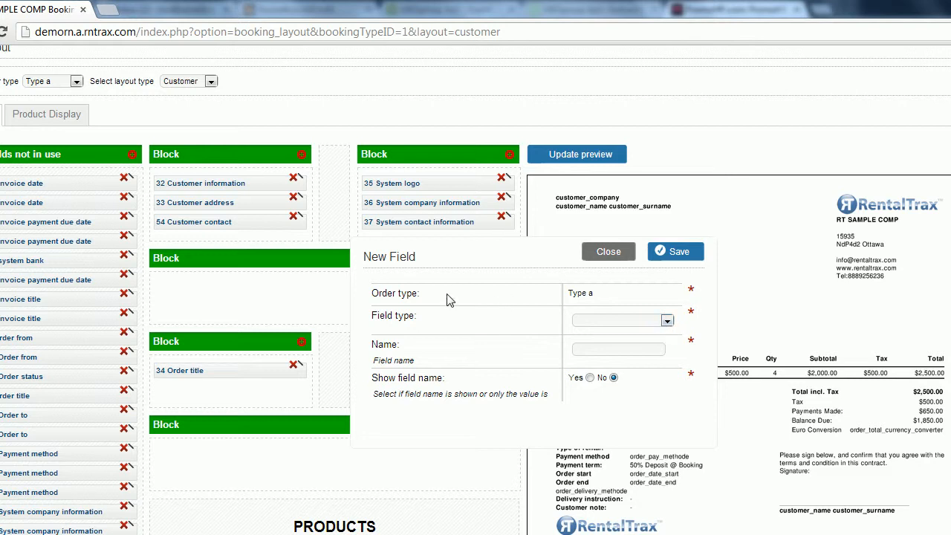
{"action": "left_click", "coordinate": [667, 322]}
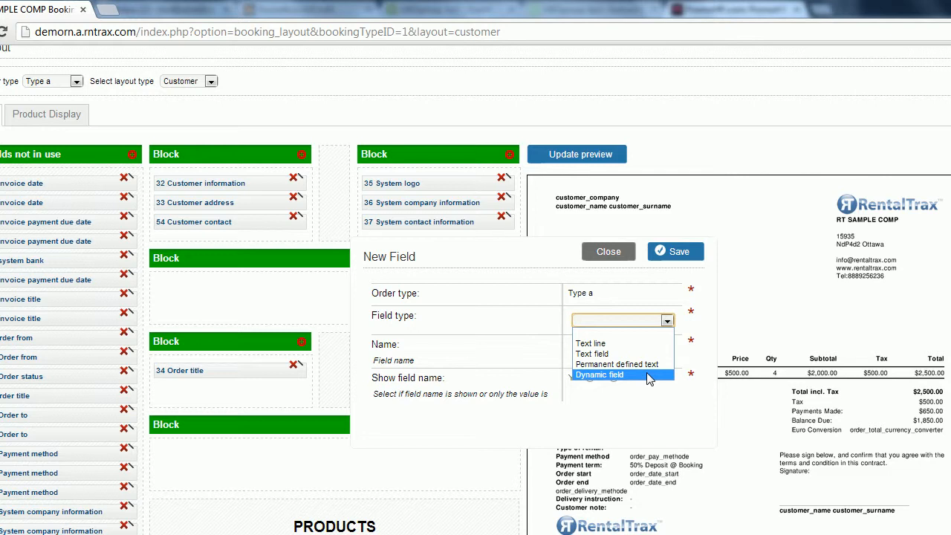
{"action": "left_click", "coordinate": [648, 367]}
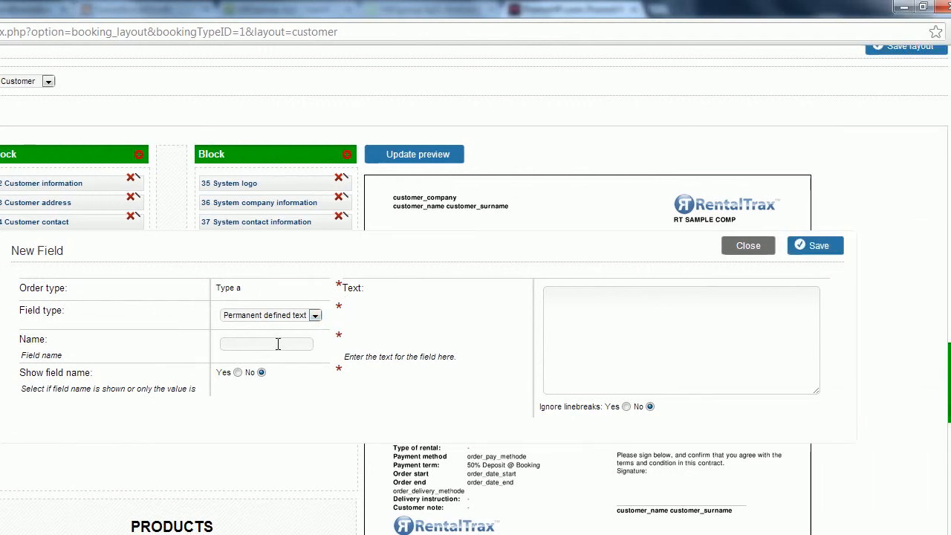
{"action": "left_click", "coordinate": [277, 345]}
{"action": "type", "text": "Order "}
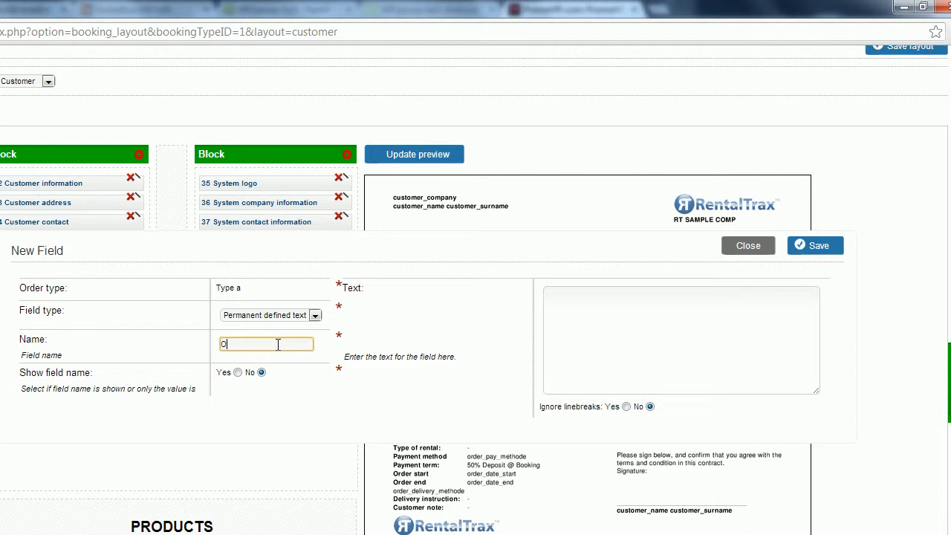
{"action": "type", "text": "Type Title"}
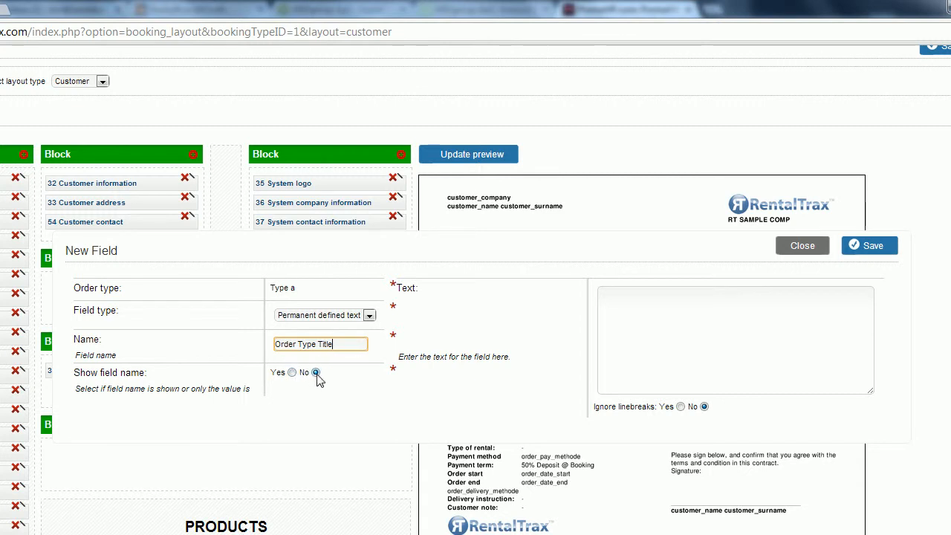
Step: Enter the bold text "<b> Type A Booking </b>" as the new field's content and save the field
{"action": "left_click", "coordinate": [667, 305]}
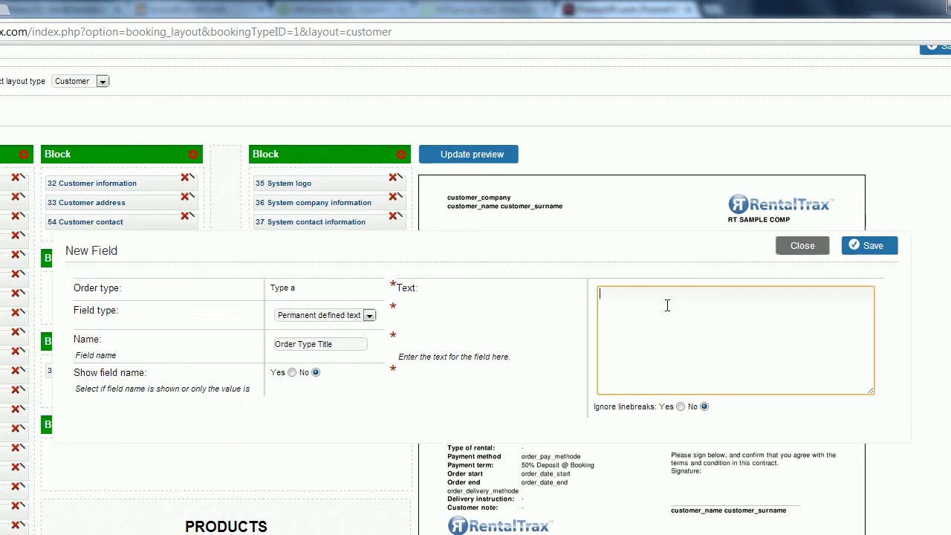
{"action": "type", "text": "Type A Booking"}
{"action": "key", "text": "ctrl+Left"}
{"action": "type", "text": "<b> </b>"}
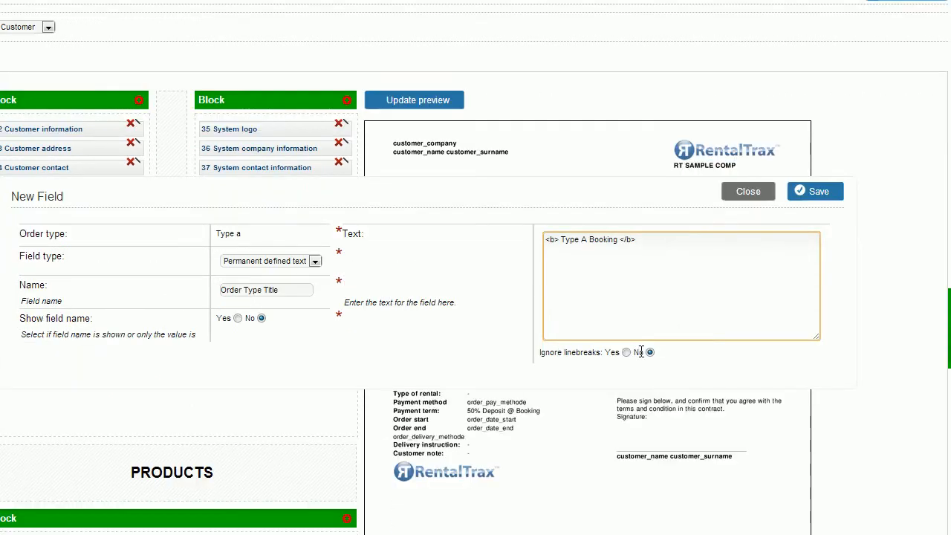
{"action": "left_click", "coordinate": [801, 198]}
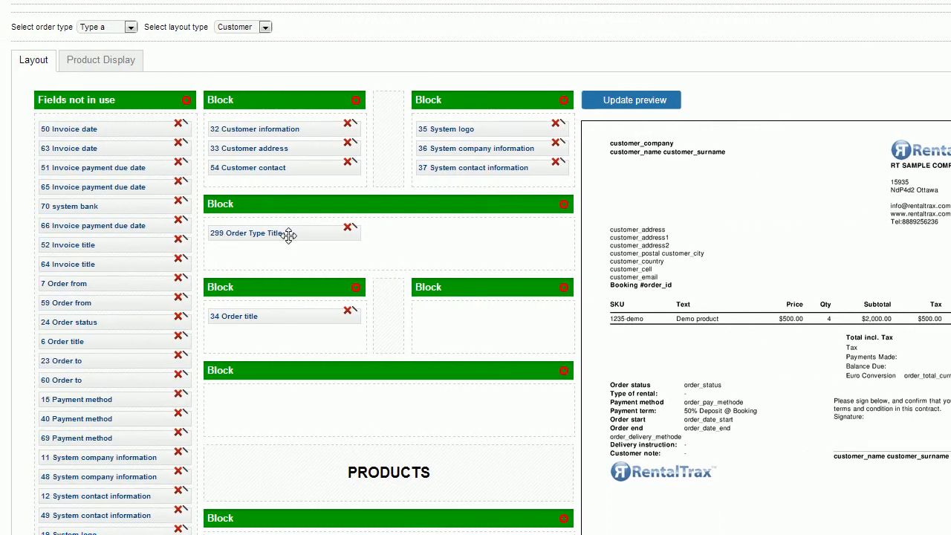
Step: Move the Order Type Title field to the top of the block above Customer information and update the preview
{"action": "left_click_drag", "start_coordinate": [288, 235], "coordinate": [283, 119]}
{"action": "left_click_drag", "start_coordinate": [283, 174], "coordinate": [283, 176]}
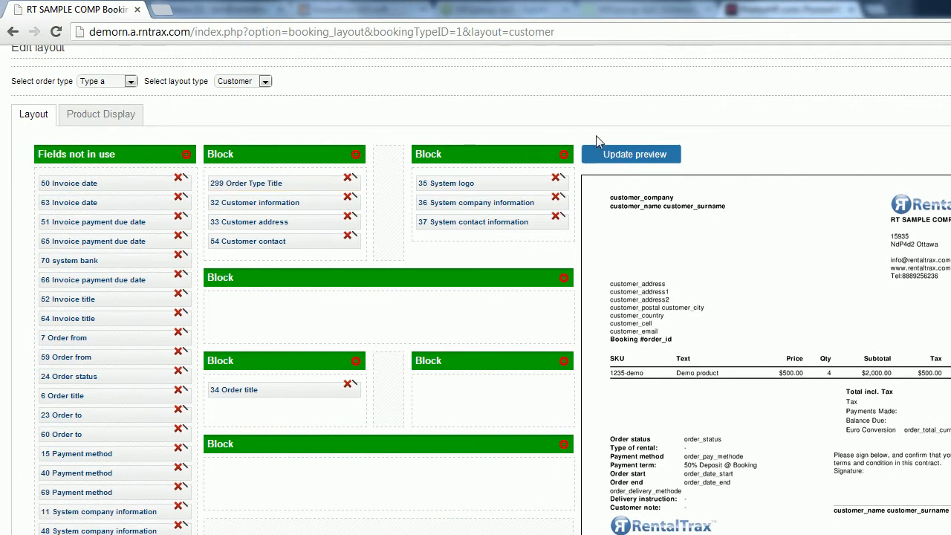
{"action": "left_click", "coordinate": [603, 156]}
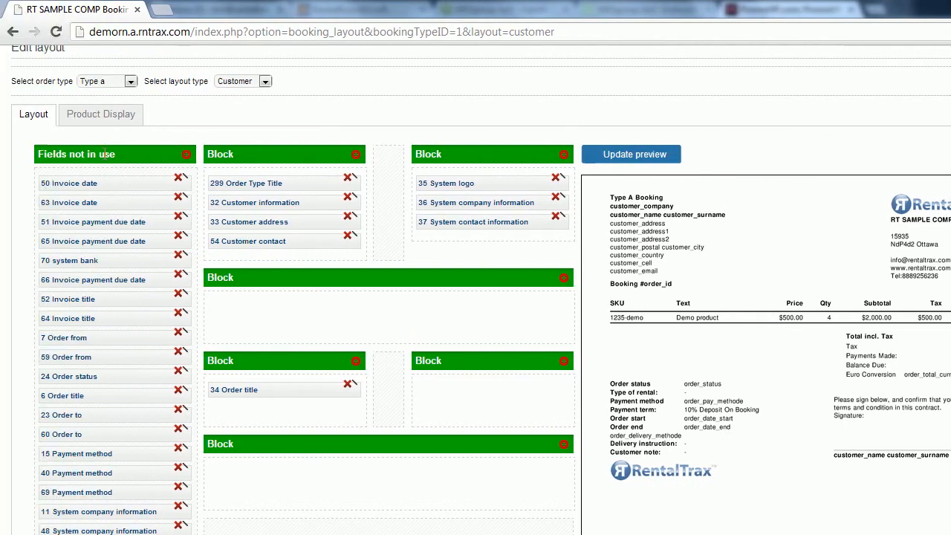
Step: Open the product display settings and switch headline visibility and "Adapt product display" each to No and back to Yes
{"action": "left_click", "coordinate": [101, 116]}
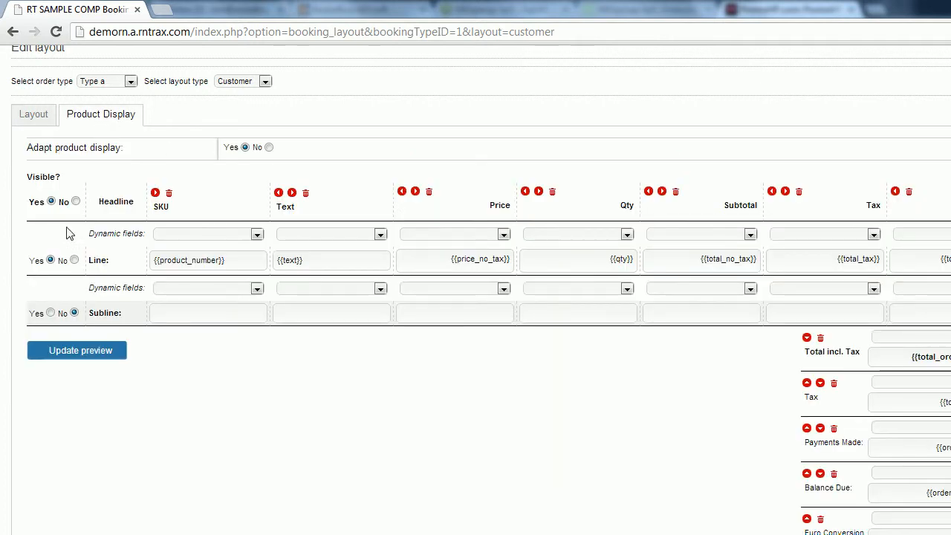
{"action": "left_click", "coordinate": [75, 203]}
{"action": "left_click", "coordinate": [51, 202]}
{"action": "left_click", "coordinate": [269, 148]}
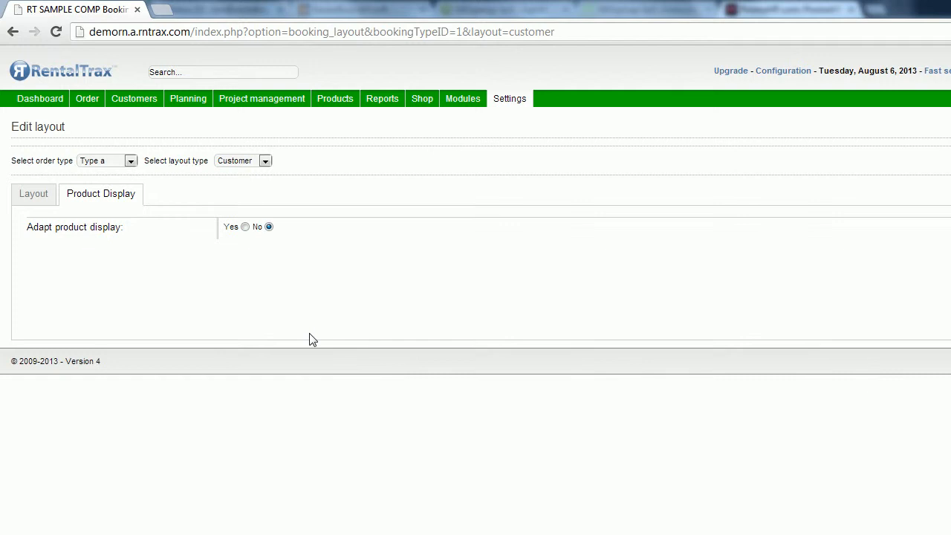
{"action": "left_click", "coordinate": [245, 228]}
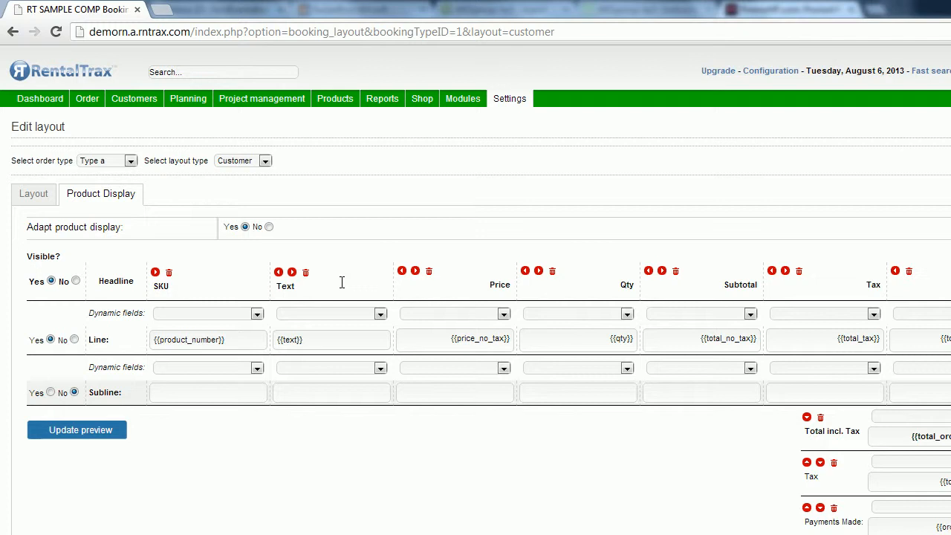
Step: Delete the SKU column from the product display
{"action": "left_click", "coordinate": [169, 273]}
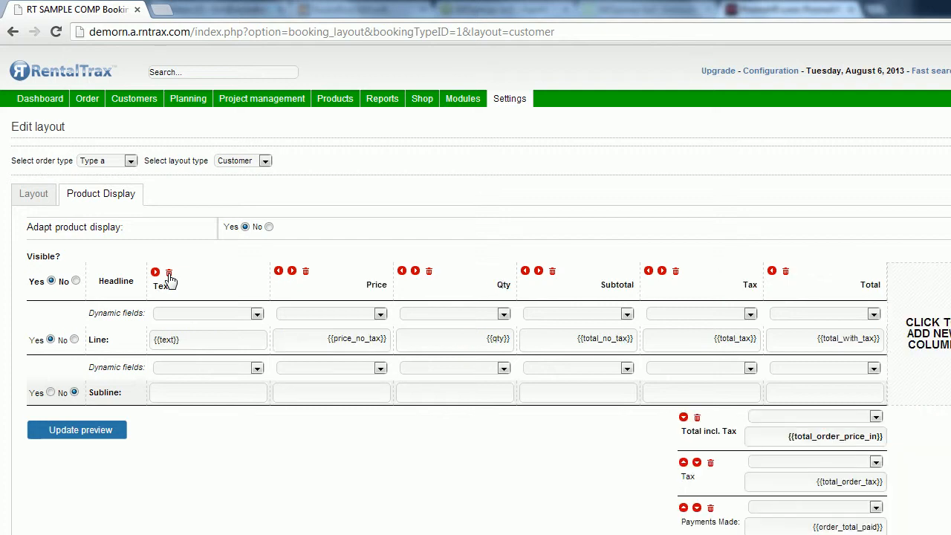
Step: Shift the Price column past Qty and Subtotal, and return it to its place beside the Text column
{"action": "left_click", "coordinate": [291, 272]}
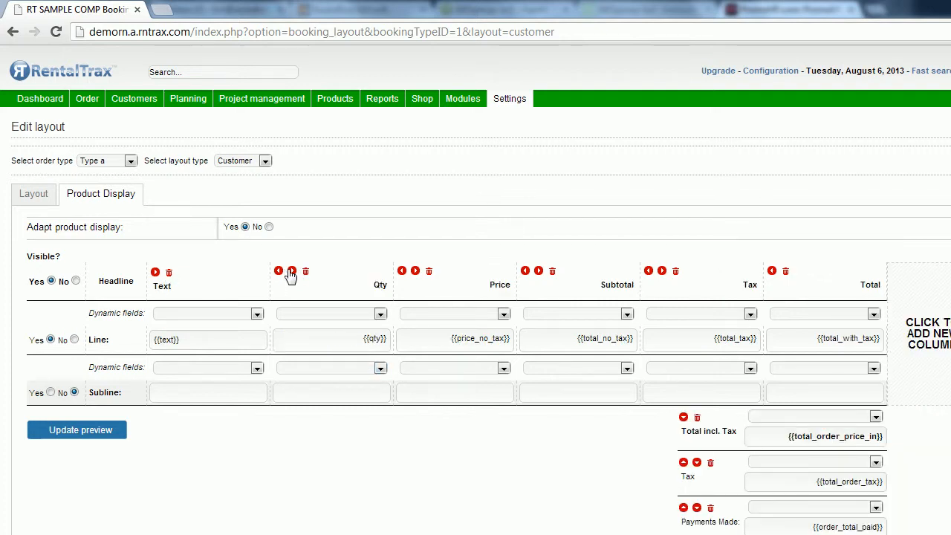
{"action": "left_click", "coordinate": [415, 272]}
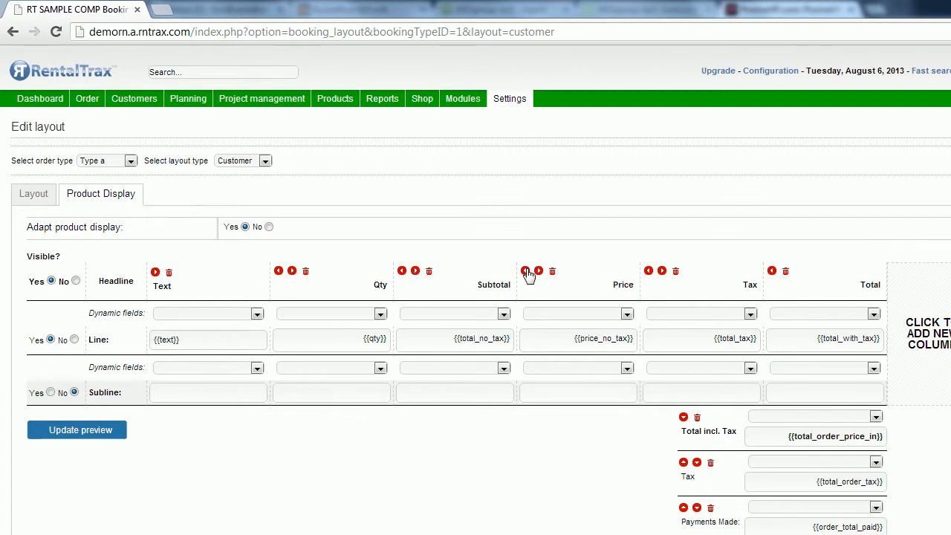
{"action": "left_click", "coordinate": [525, 271]}
{"action": "left_click", "coordinate": [402, 272]}
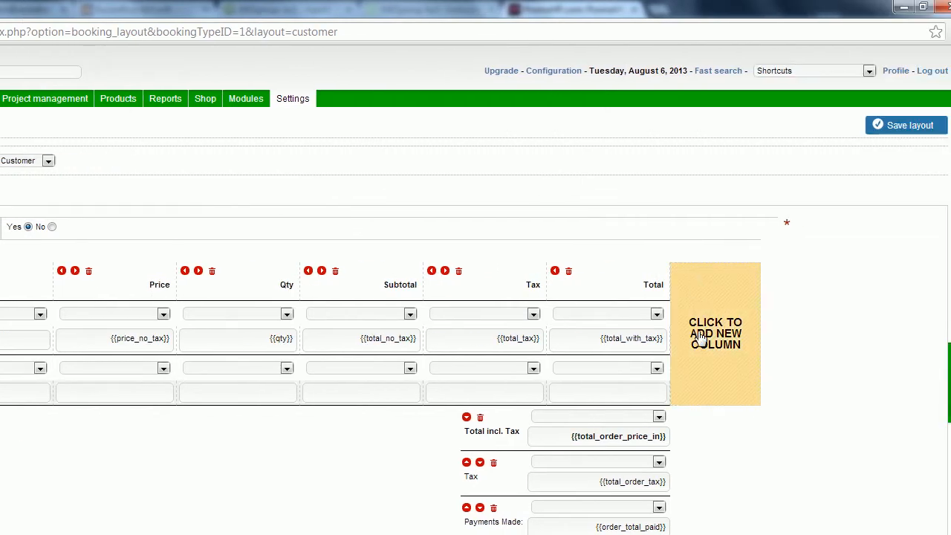
Step: Add a new product display column named Test
{"action": "left_click", "coordinate": [700, 338]}
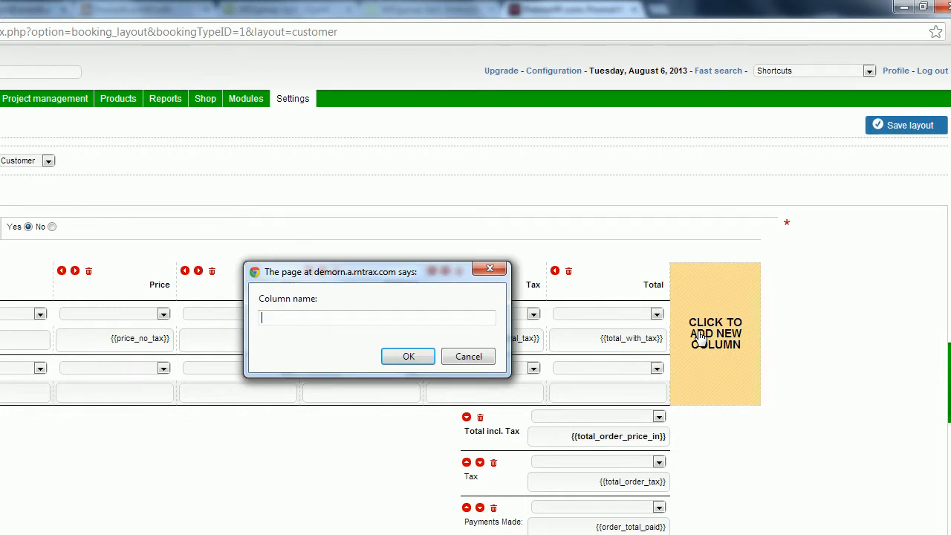
{"action": "type", "text": "Test"}
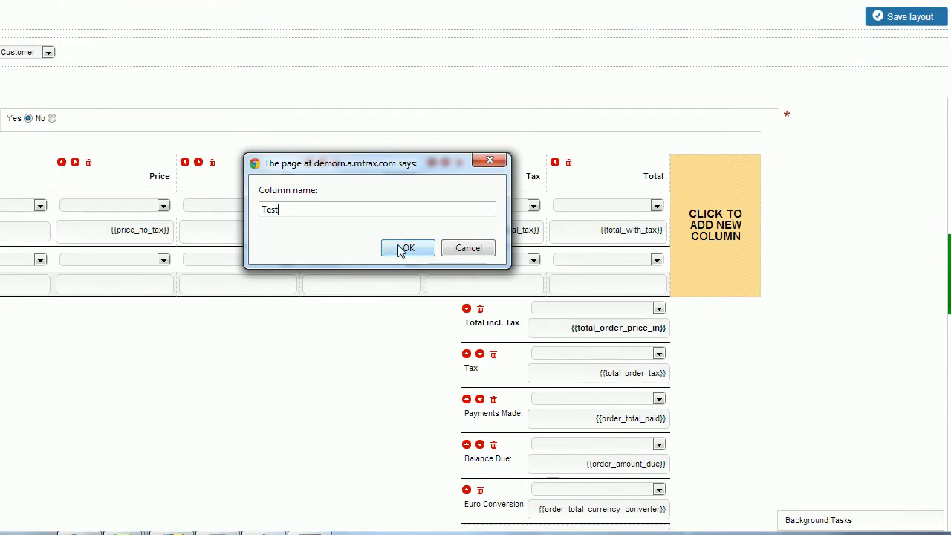
{"action": "left_click", "coordinate": [407, 248]}
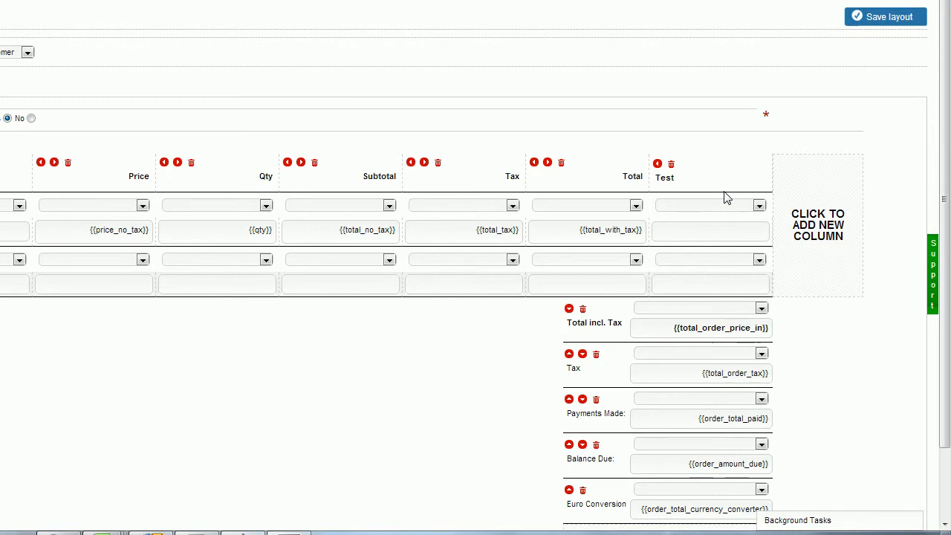
Step: Move the Test column ahead of the Total column and delete it
{"action": "left_click", "coordinate": [658, 164]}
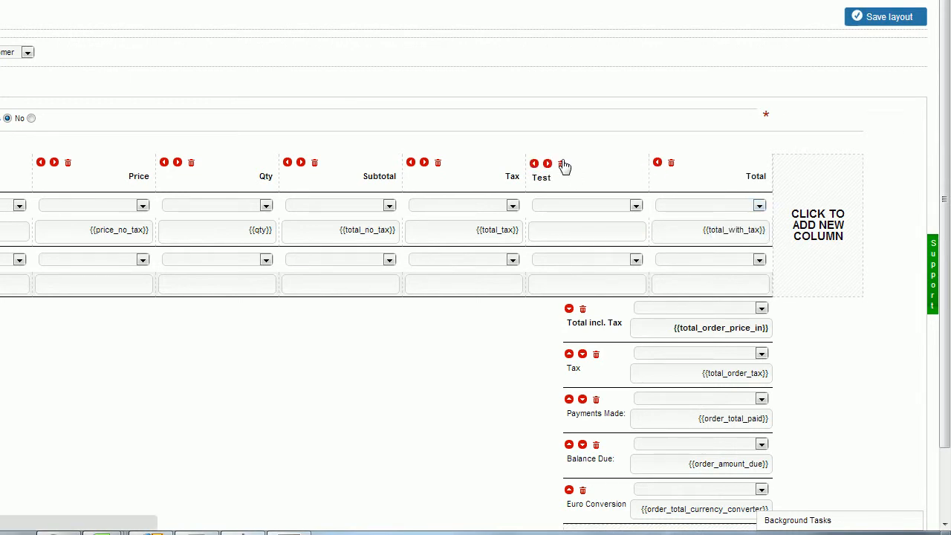
{"action": "left_click", "coordinate": [562, 164]}
Step: Delete the Euro Conversion, Payments Made and Balance Due rows from the totals section
{"action": "scroll", "coordinate": [564, 167], "scroll_direction": "down", "scroll_amount": 2}
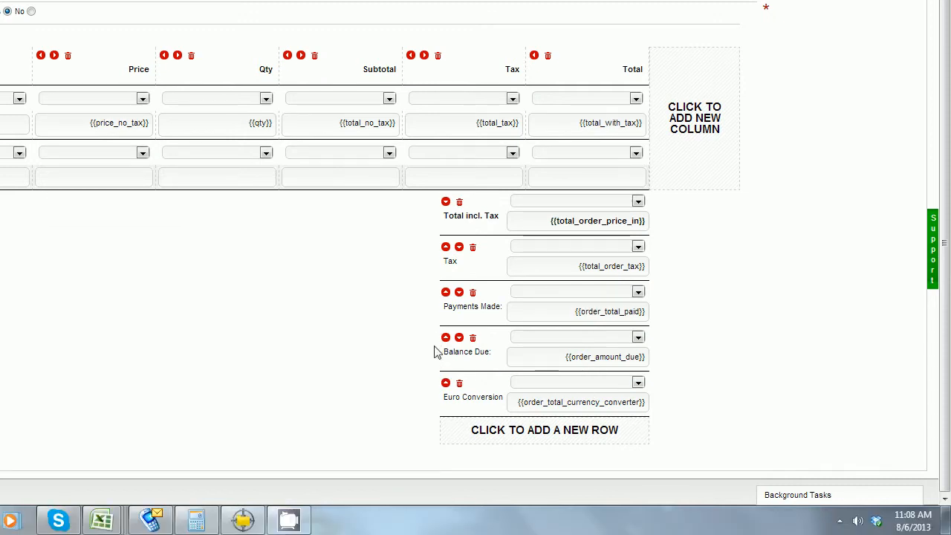
{"action": "left_click", "coordinate": [459, 384]}
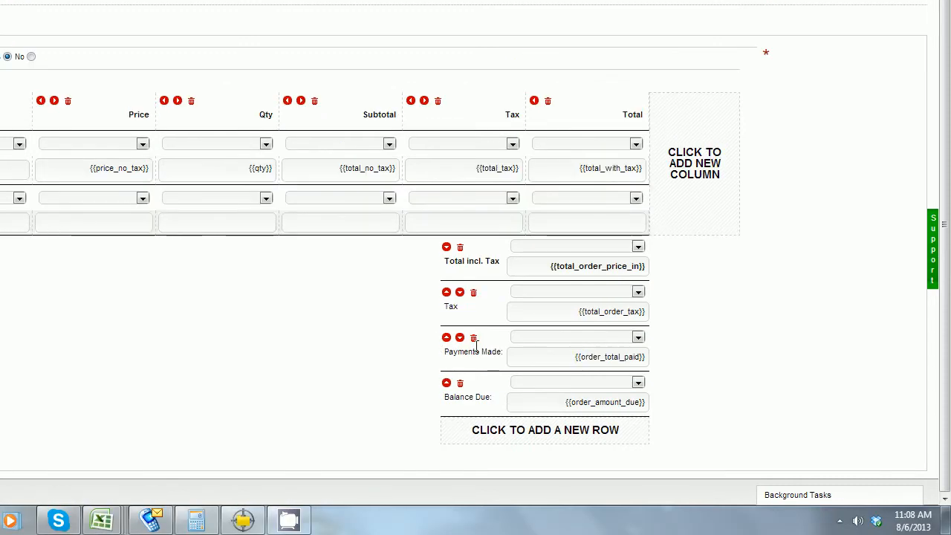
{"action": "left_click", "coordinate": [473, 339]}
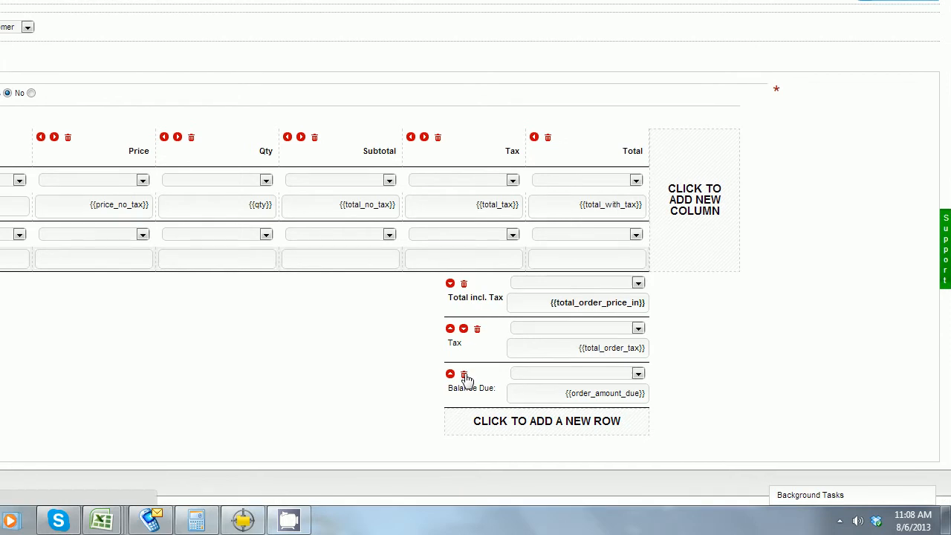
{"action": "left_click", "coordinate": [464, 376]}
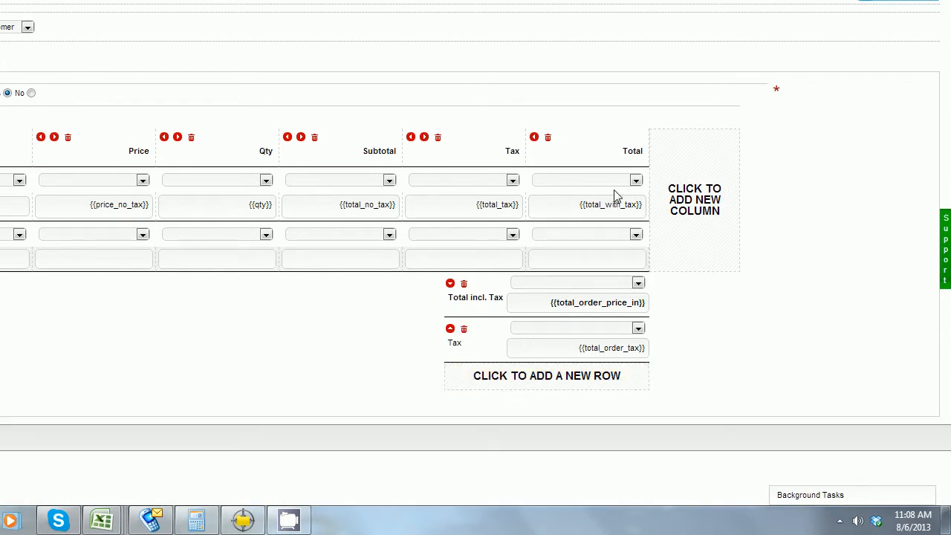
Step: Add a totals row named Total Paid and assign it the dynamic field order_total_paid
{"action": "left_click", "coordinate": [574, 379]}
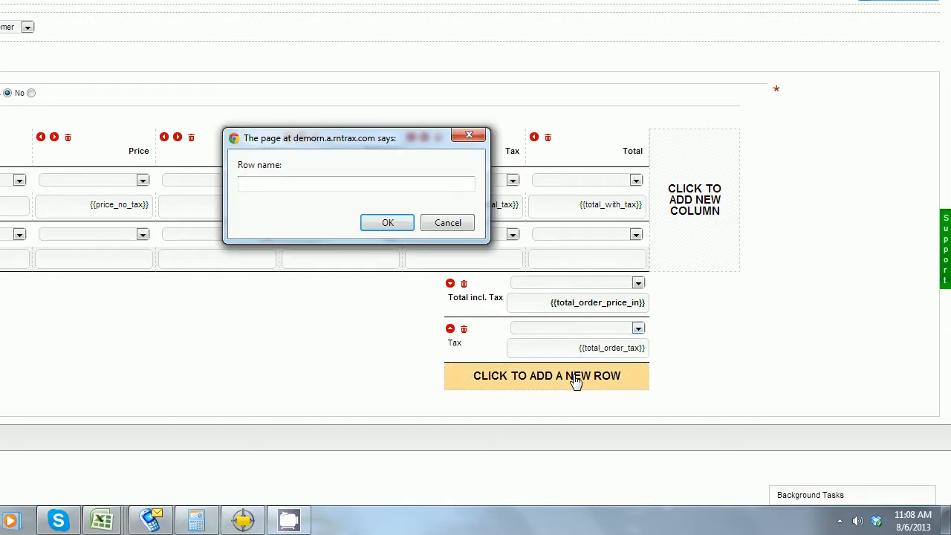
{"action": "type", "text": "P"}
{"action": "type", "text": "Total P"}
{"action": "type", "text": "aid"}
{"action": "key", "text": "Return"}
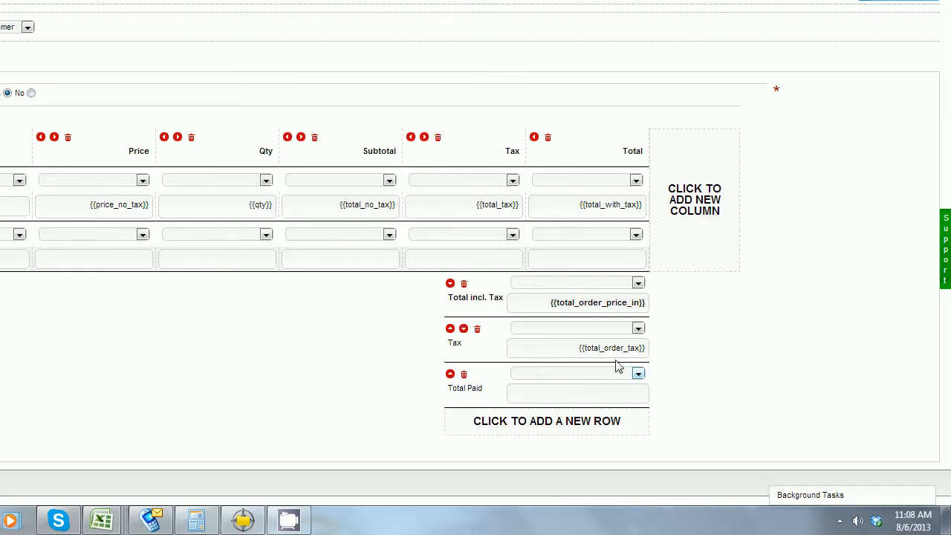
{"action": "left_click", "coordinate": [638, 373]}
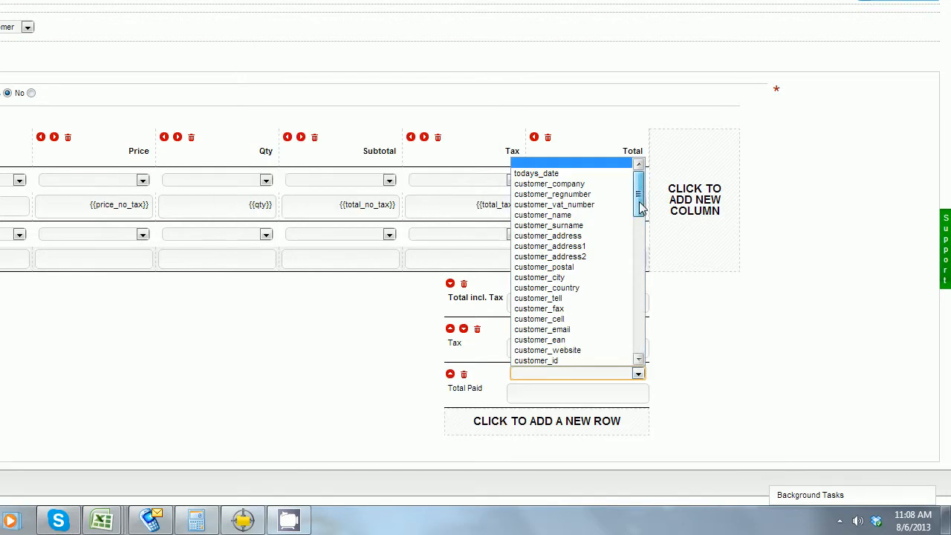
{"action": "left_click_drag", "start_coordinate": [639, 207], "coordinate": [644, 261]}
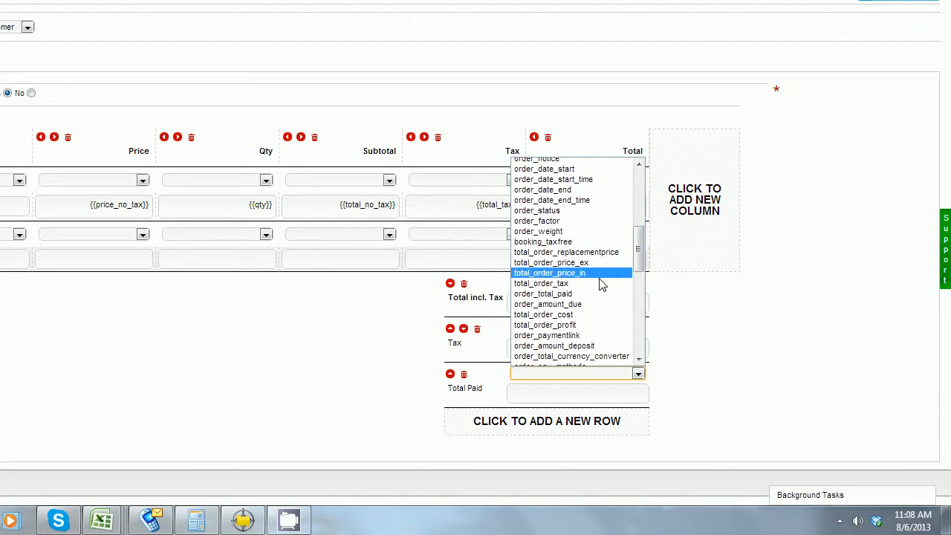
{"action": "left_click", "coordinate": [581, 294]}
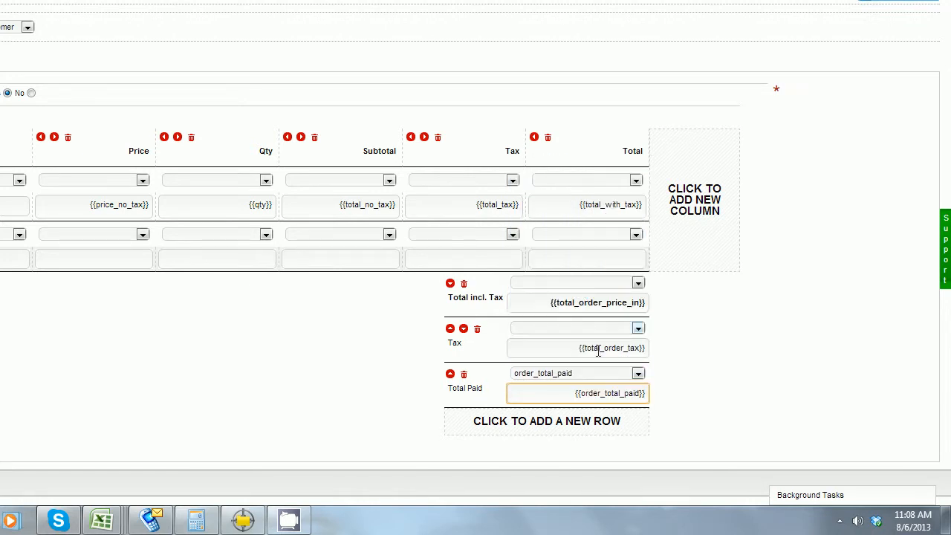
Step: Add a totals row named Balance Owing and assign it the dynamic field order_amount_due
{"action": "left_click", "coordinate": [628, 431]}
{"action": "type", "text": "Bala"}
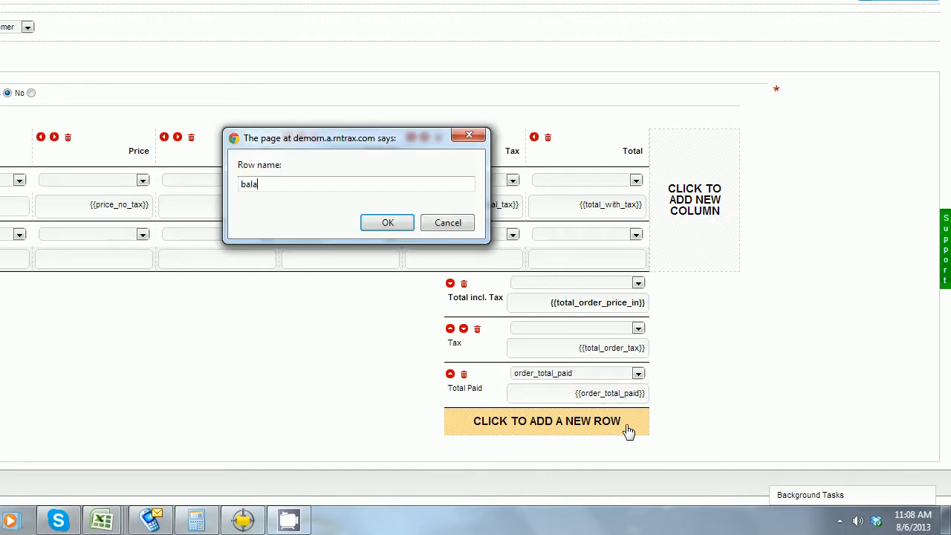
{"action": "key", "text": "BackSpace"}
{"action": "key", "text": "BackSpace"}
{"action": "key", "text": "BackSpace"}
{"action": "type", "text": "alance Owing"}
{"action": "key", "text": "Return"}
{"action": "left_click", "coordinate": [638, 420]}
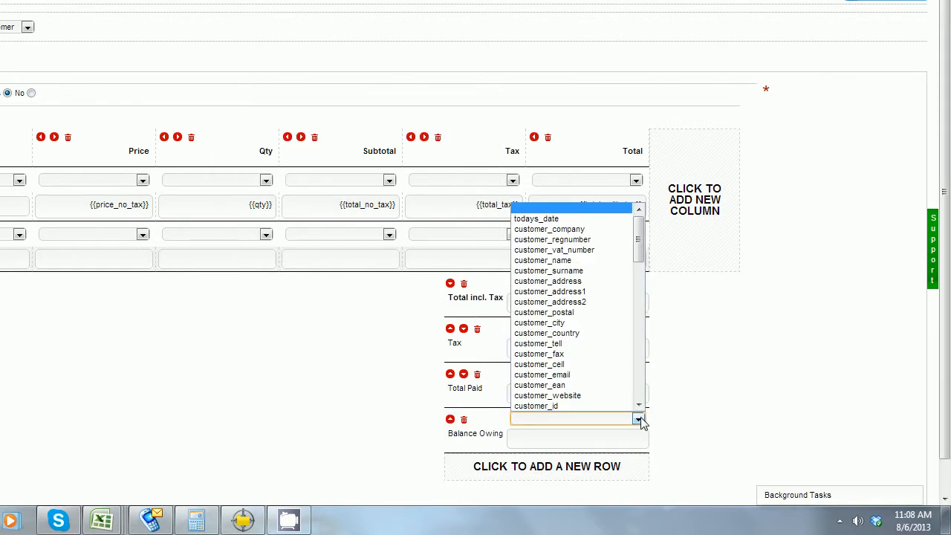
{"action": "left_click", "coordinate": [639, 396]}
{"action": "left_click", "coordinate": [641, 397]}
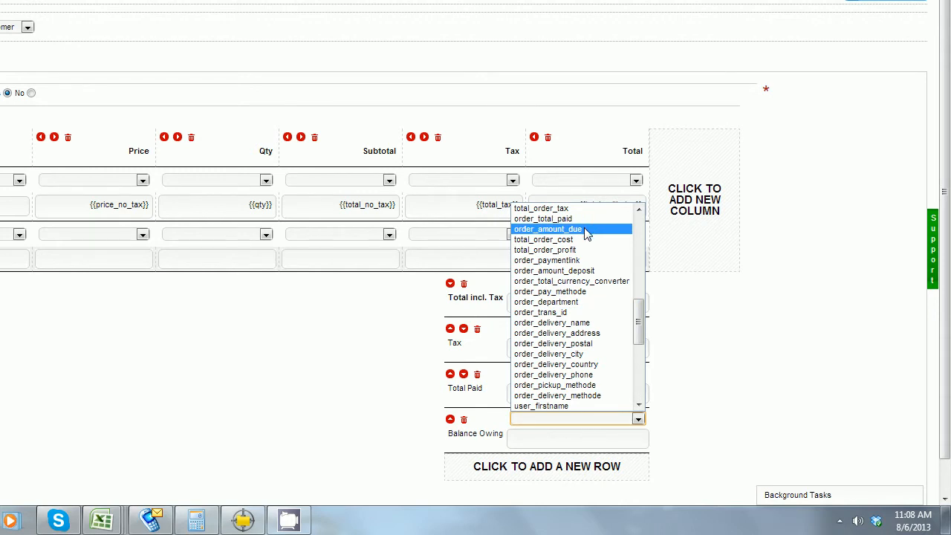
{"action": "left_click", "coordinate": [586, 230]}
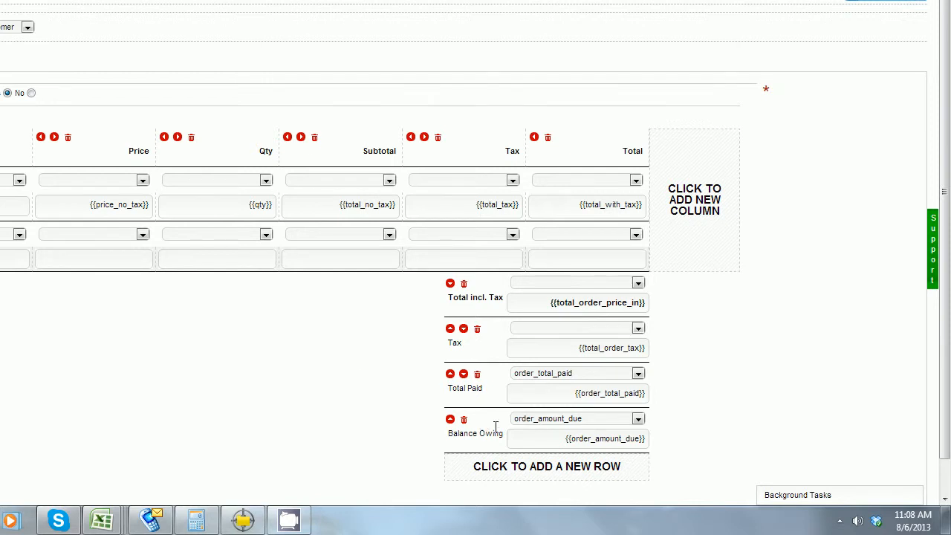
Step: Add a totals row named Currency Conversion and assign it the dynamic field order_total_currency_converter
{"action": "left_click", "coordinate": [537, 470]}
{"action": "left_click", "coordinate": [407, 178]}
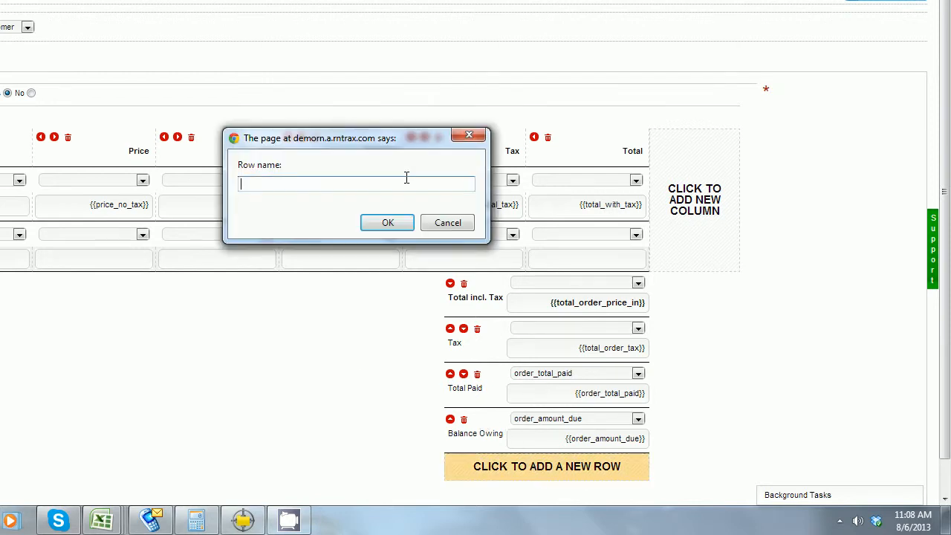
{"action": "type", "text": "Currency Conversion"}
{"action": "key", "text": "Return"}
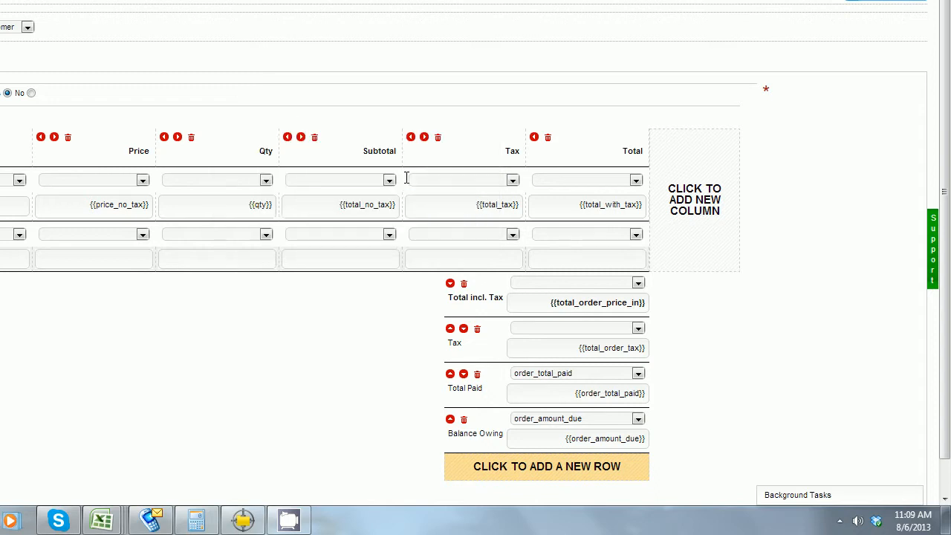
{"action": "scroll", "coordinate": [632, 476], "scroll_direction": "down", "scroll_amount": 2}
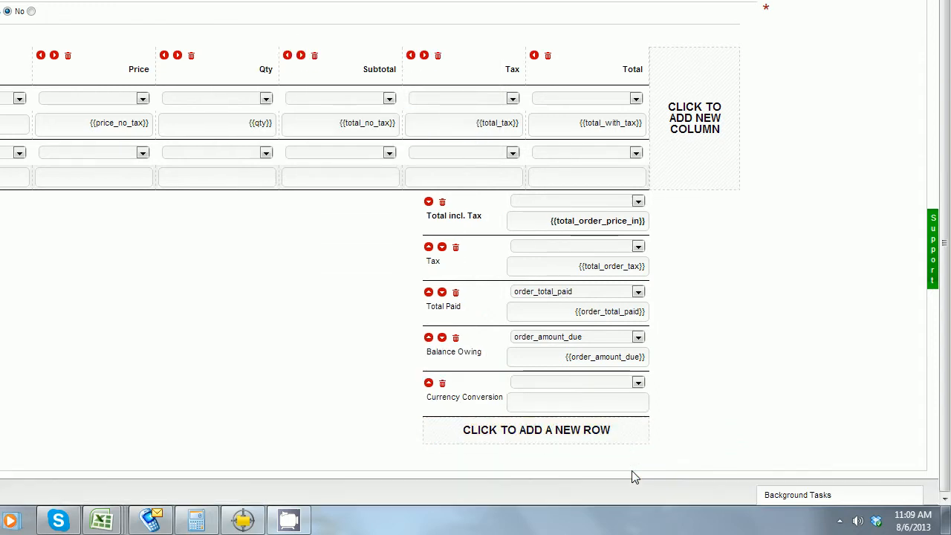
{"action": "left_click", "coordinate": [638, 383]}
{"action": "scroll", "coordinate": [636, 352], "scroll_direction": "down", "scroll_amount": 6}
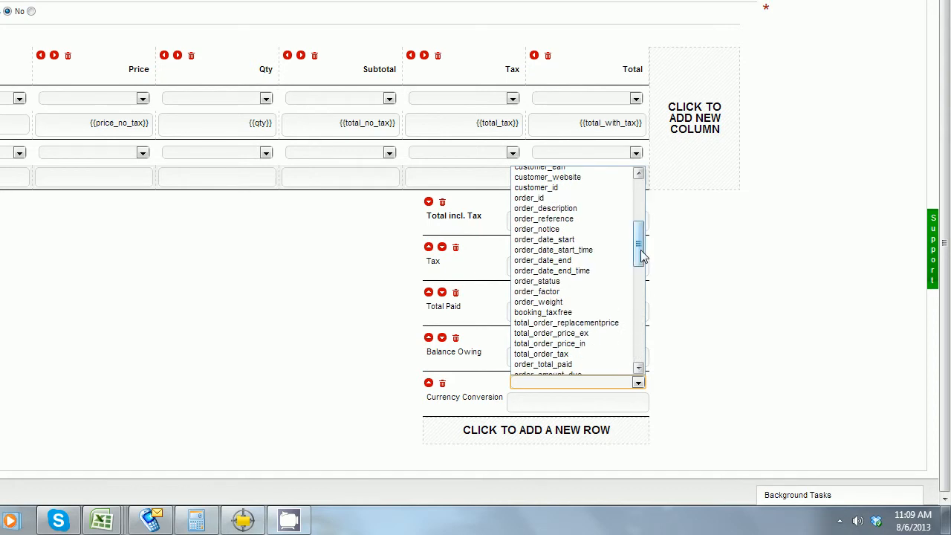
{"action": "left_click_drag", "start_coordinate": [640, 249], "coordinate": [643, 277]}
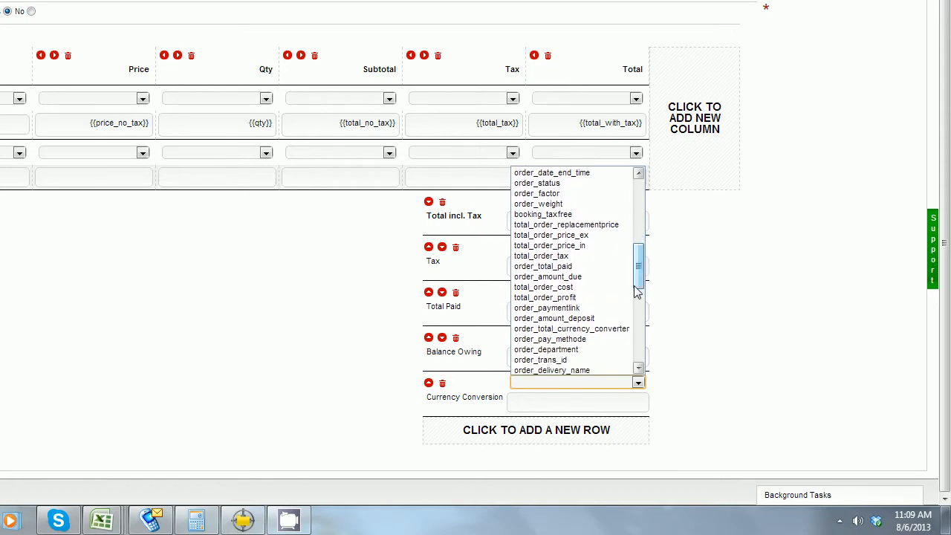
{"action": "left_click", "coordinate": [608, 329]}
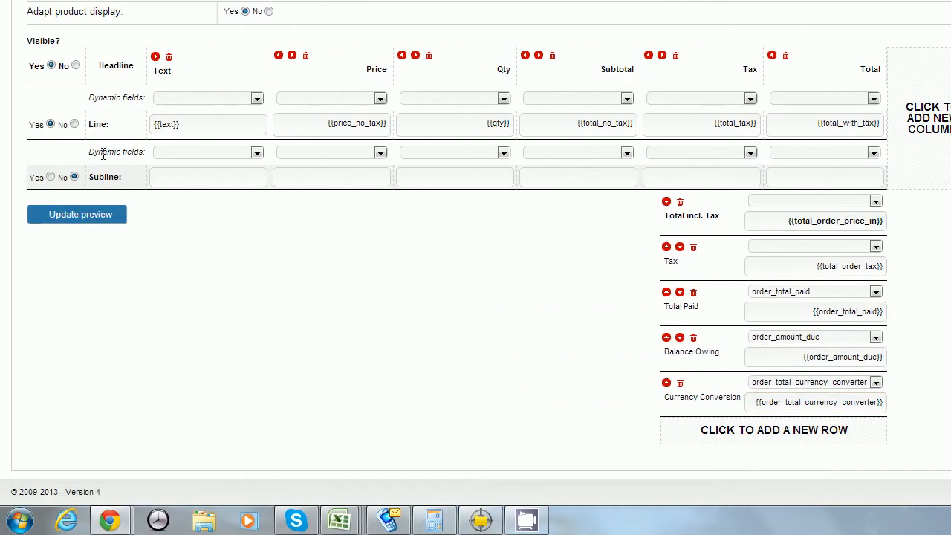
Step: Update the product display preview and view the rendered product line and totals
{"action": "left_click", "coordinate": [102, 214]}
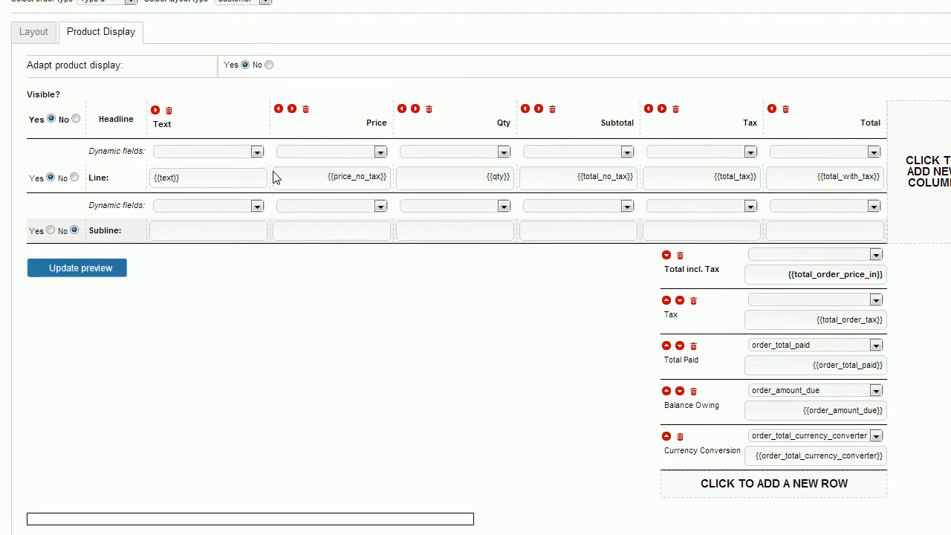
{"action": "scroll", "coordinate": [272, 177], "scroll_direction": "down", "scroll_amount": 2}
{"action": "scroll", "coordinate": [273, 177], "scroll_direction": "down", "scroll_amount": 5}
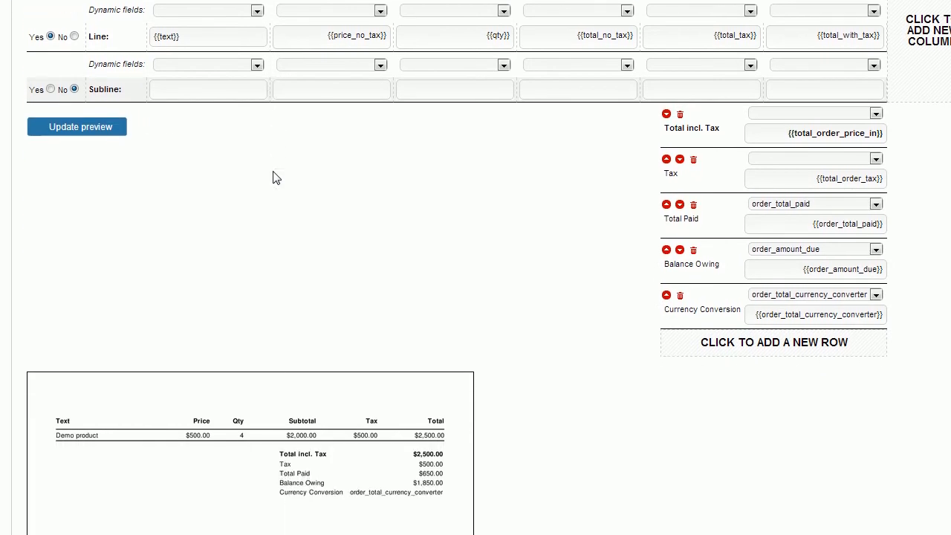